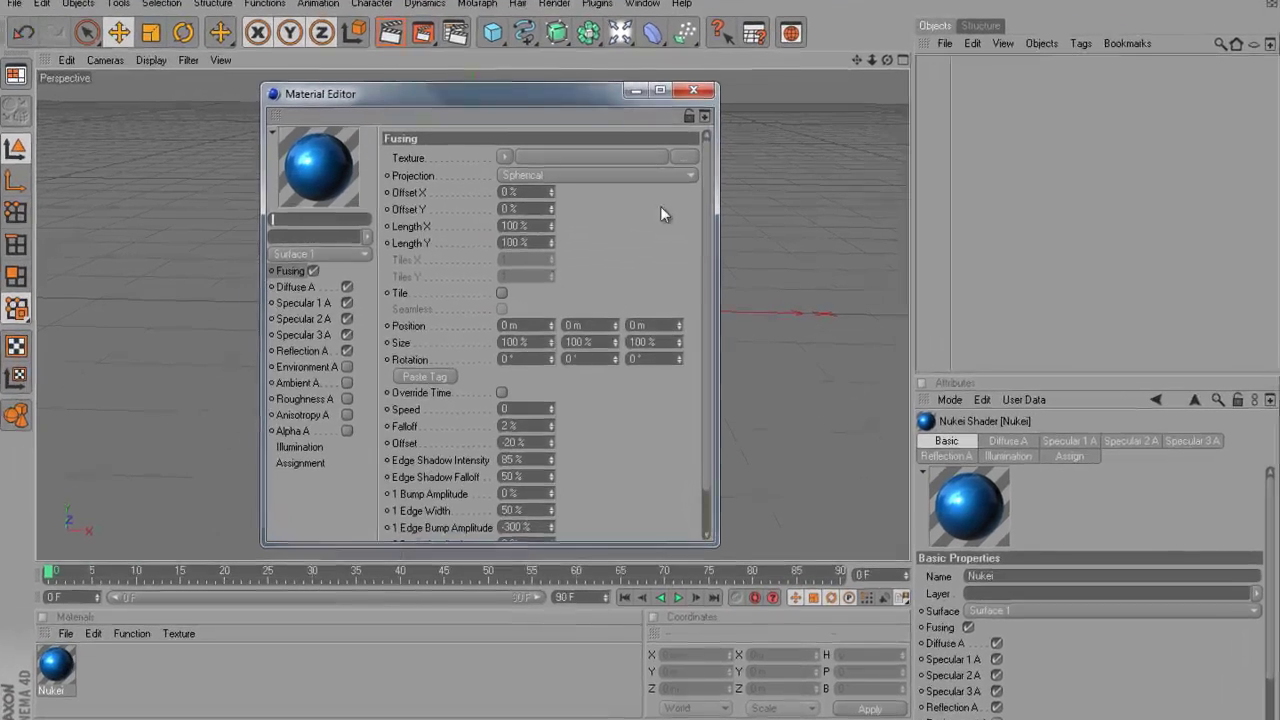
- Close the Material Editor, leaving the Nukei material in the Materials panel
left_click(693, 90)
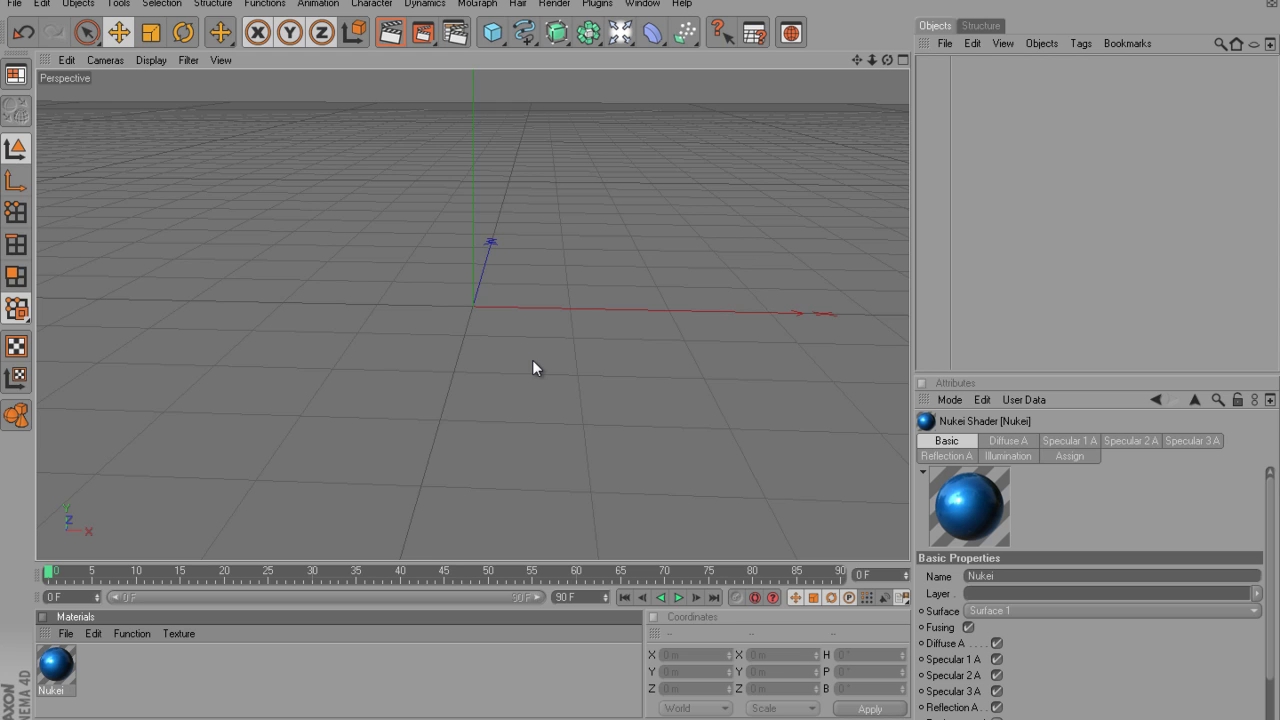
- Add a MoGraph Text Object reading 'Auneeb' and set its font to Bebas
left_click(477, 4)
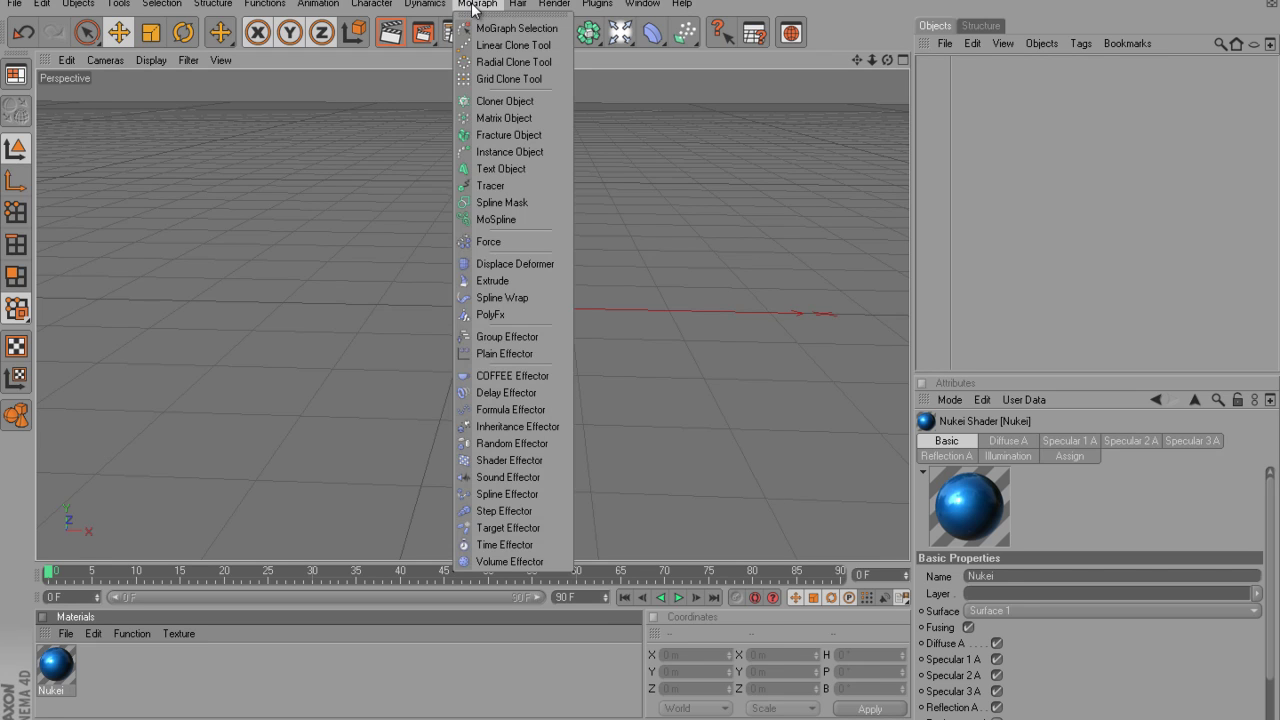
left_click(500, 169)
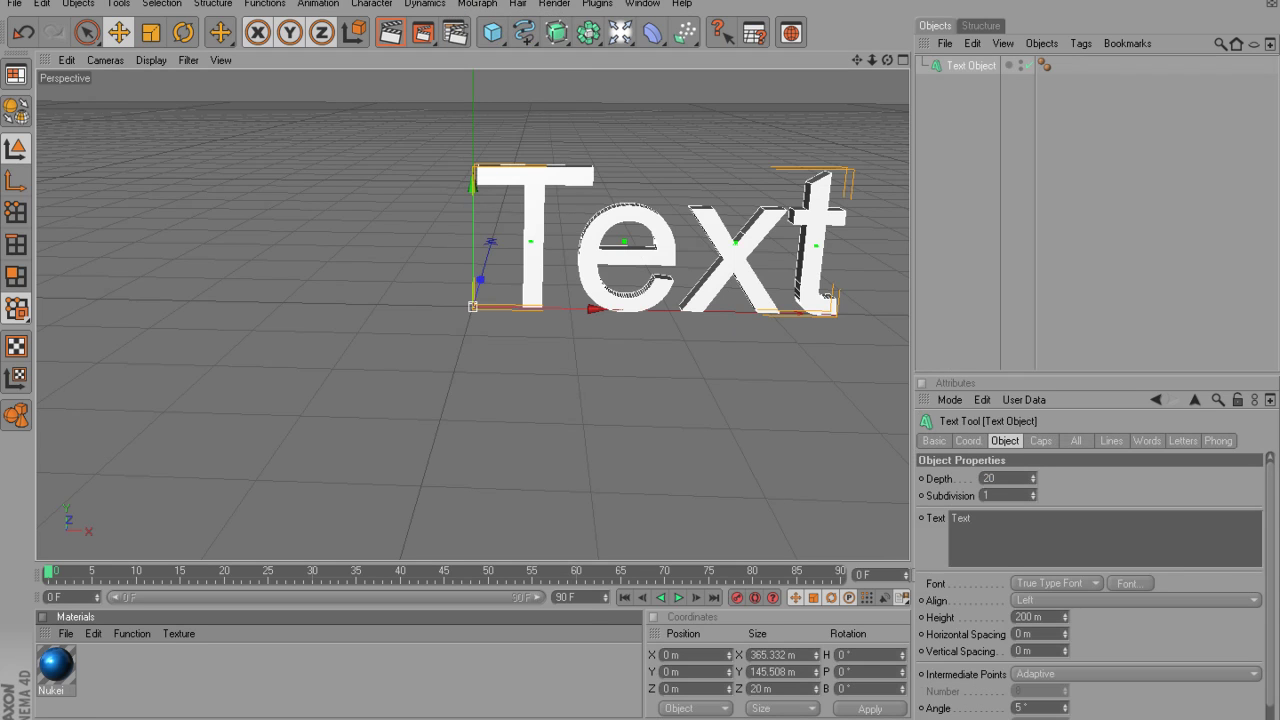
left_click(1031, 534)
key("ctrl+a")
type("A")
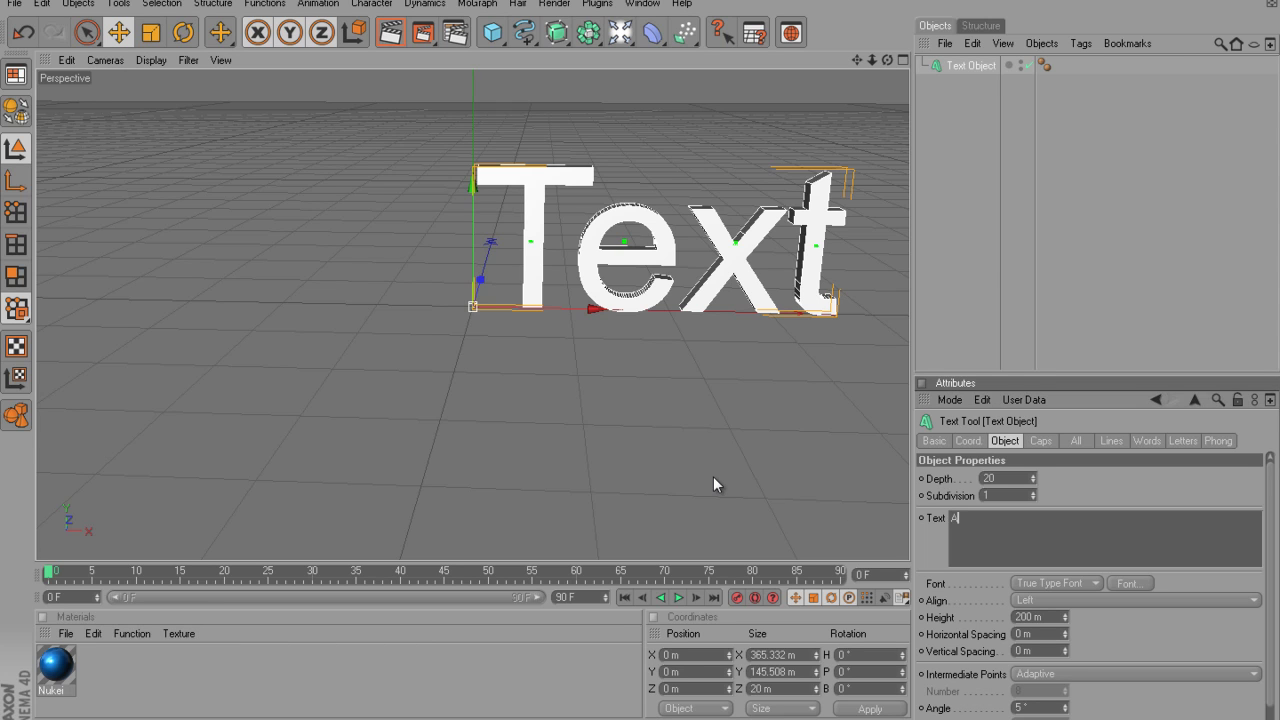
type("uneeb")
left_click(1128, 583)
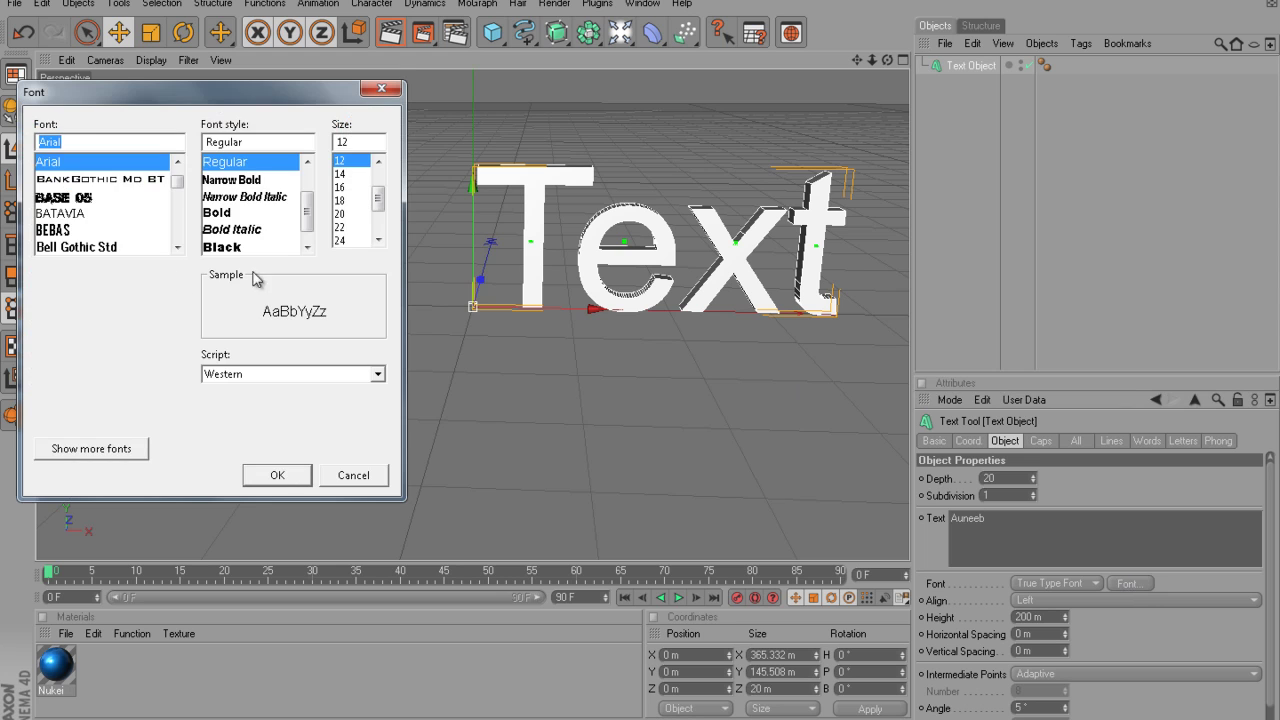
left_click(56, 232)
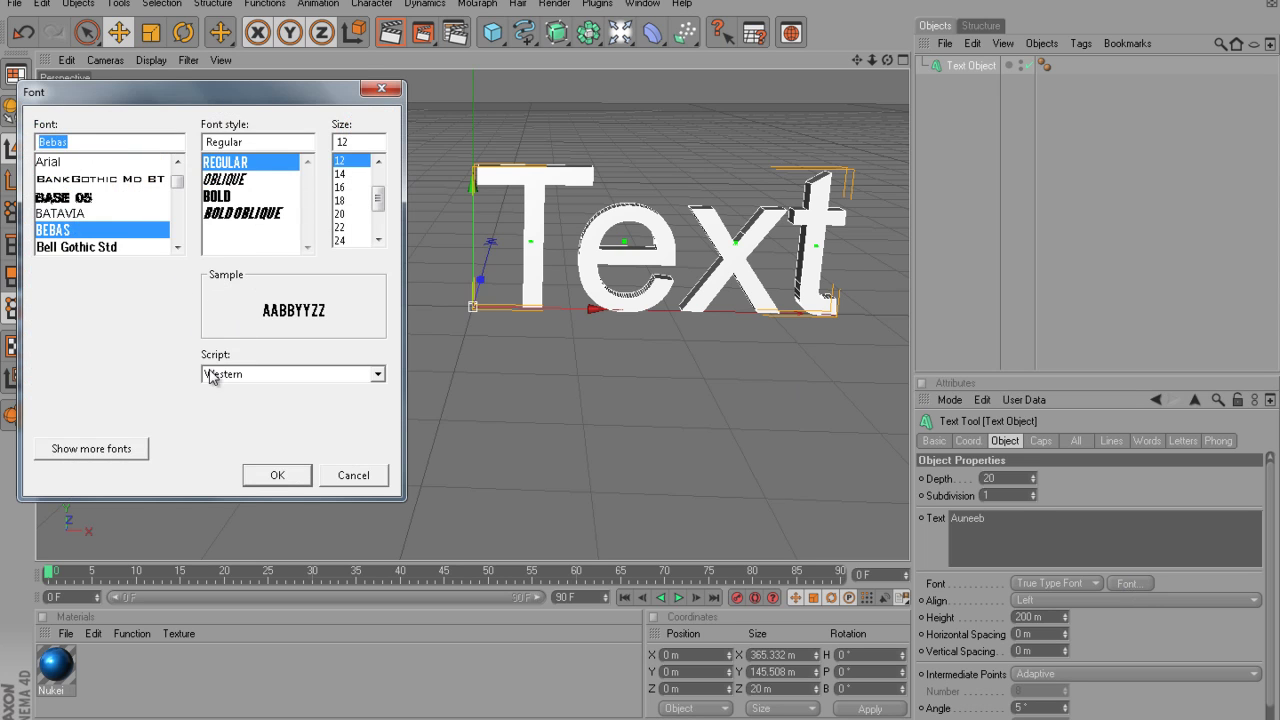
left_click(277, 475)
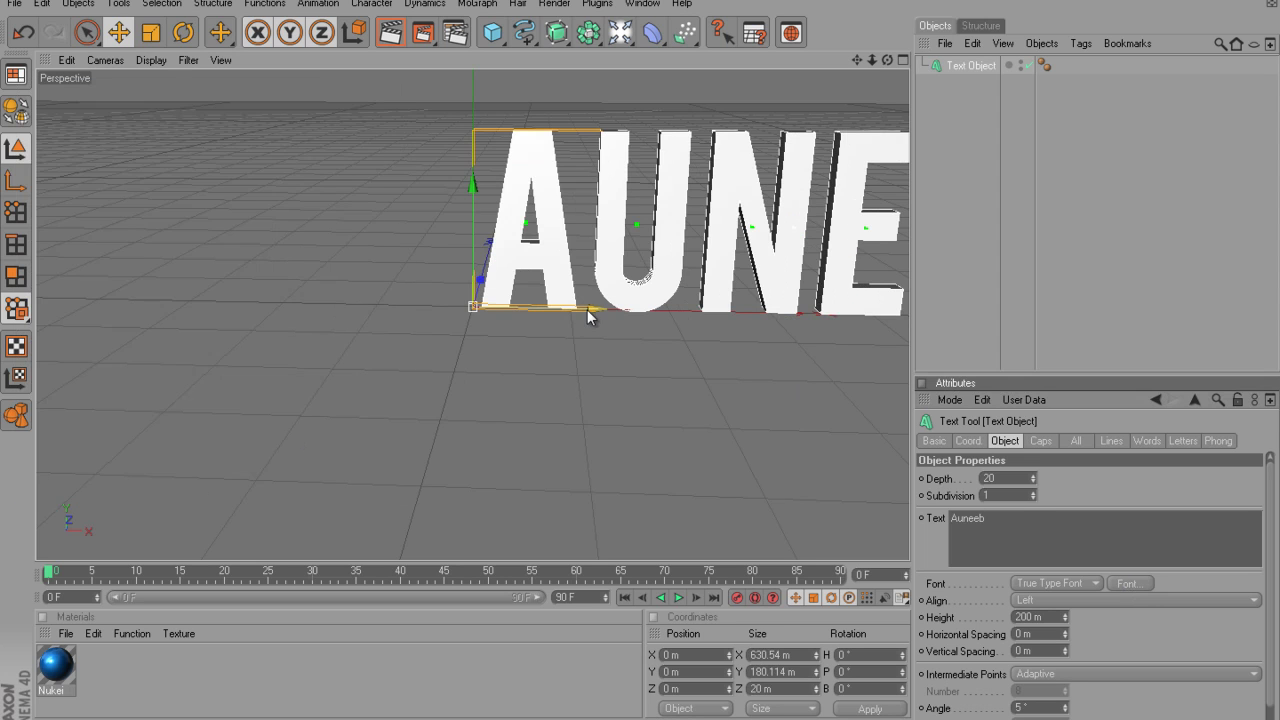
- Shift the text left along X to -347.458 m and adjust the extrusion Depth field
left_click_drag(589, 314, 605, 350)
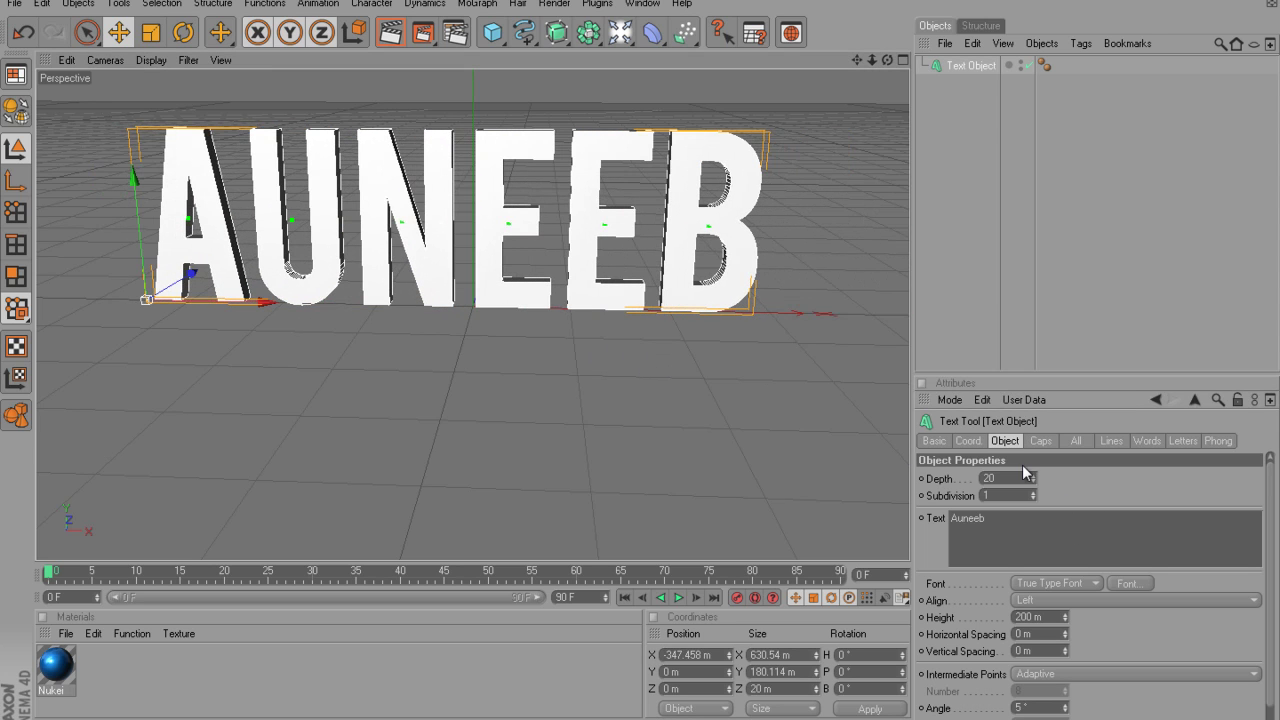
mouse_move(1035, 479)
left_mouse_down()
mouse_move(1022, 418)
mouse_move(1035, 495)
mouse_move(1029, 486)
left_mouse_up()
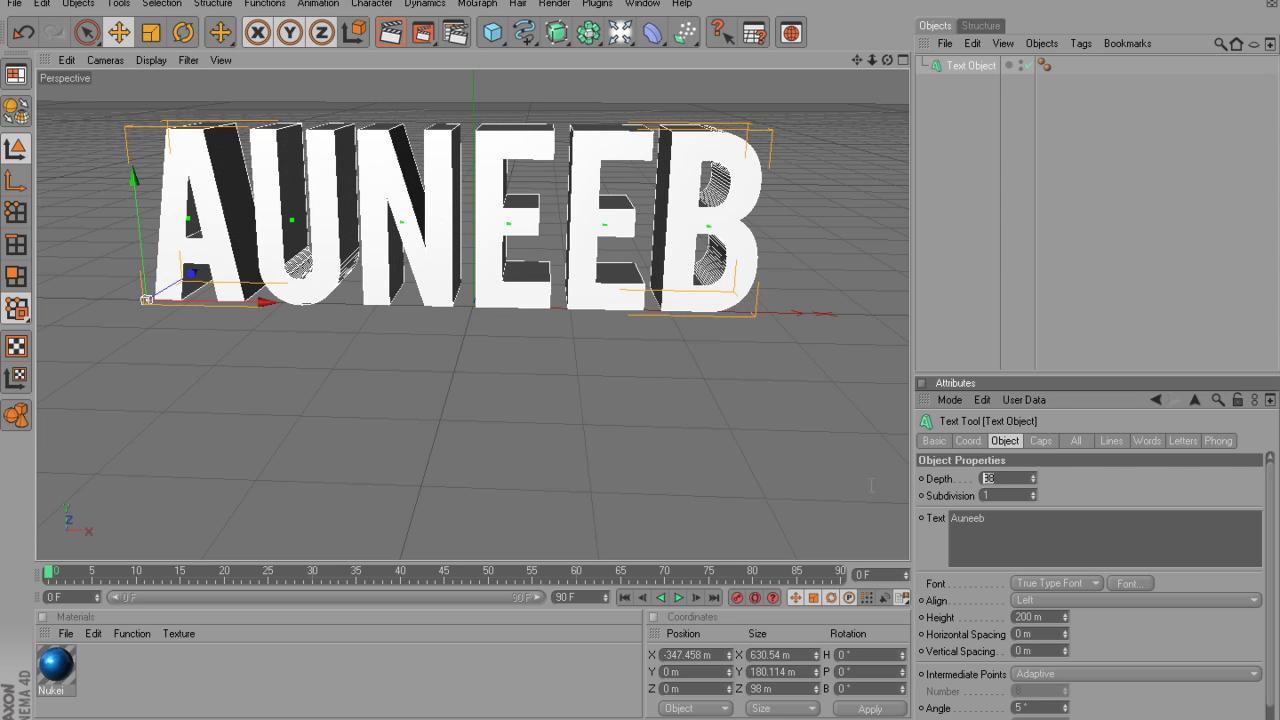
- Set extrusion depth to 50 and switch both start and end caps to Fillet Cap
type("50")
left_click(1040, 440)
left_click(1030, 474)
left_click(1022, 548)
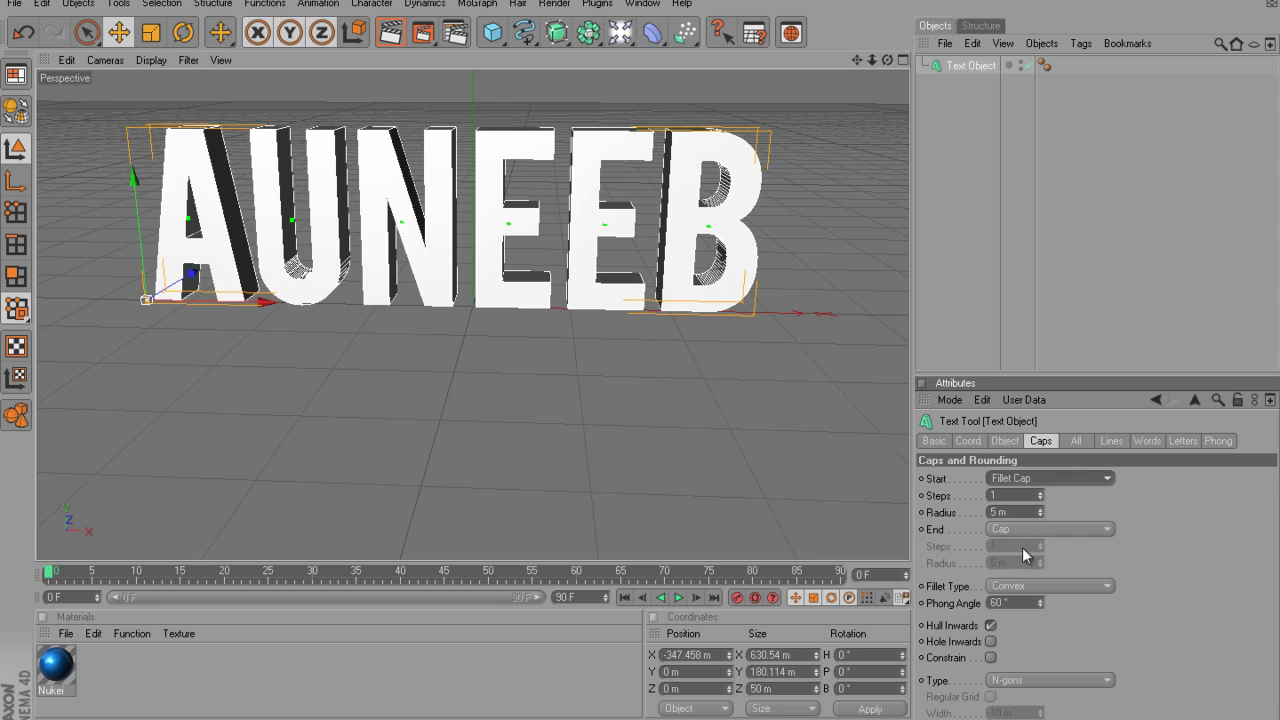
left_click(1027, 528)
left_click(1020, 596)
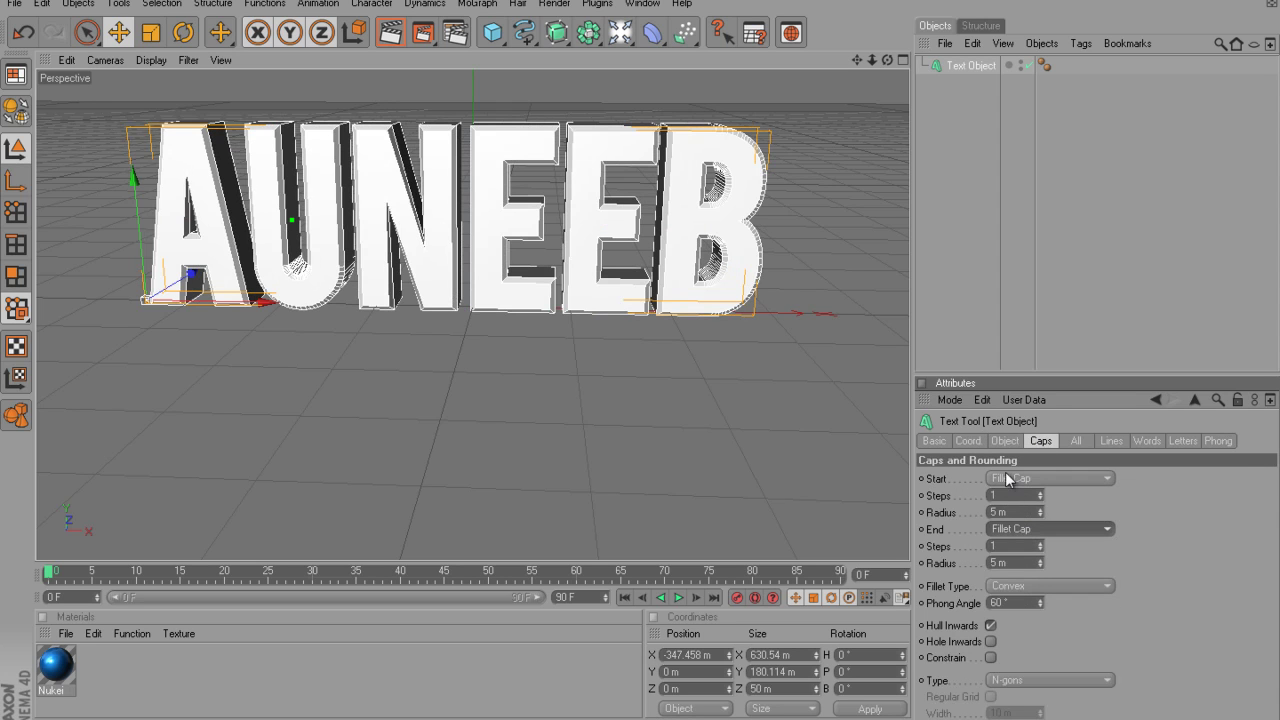
- Give both fillet caps 7 steps and a 10 m radius
type("7")
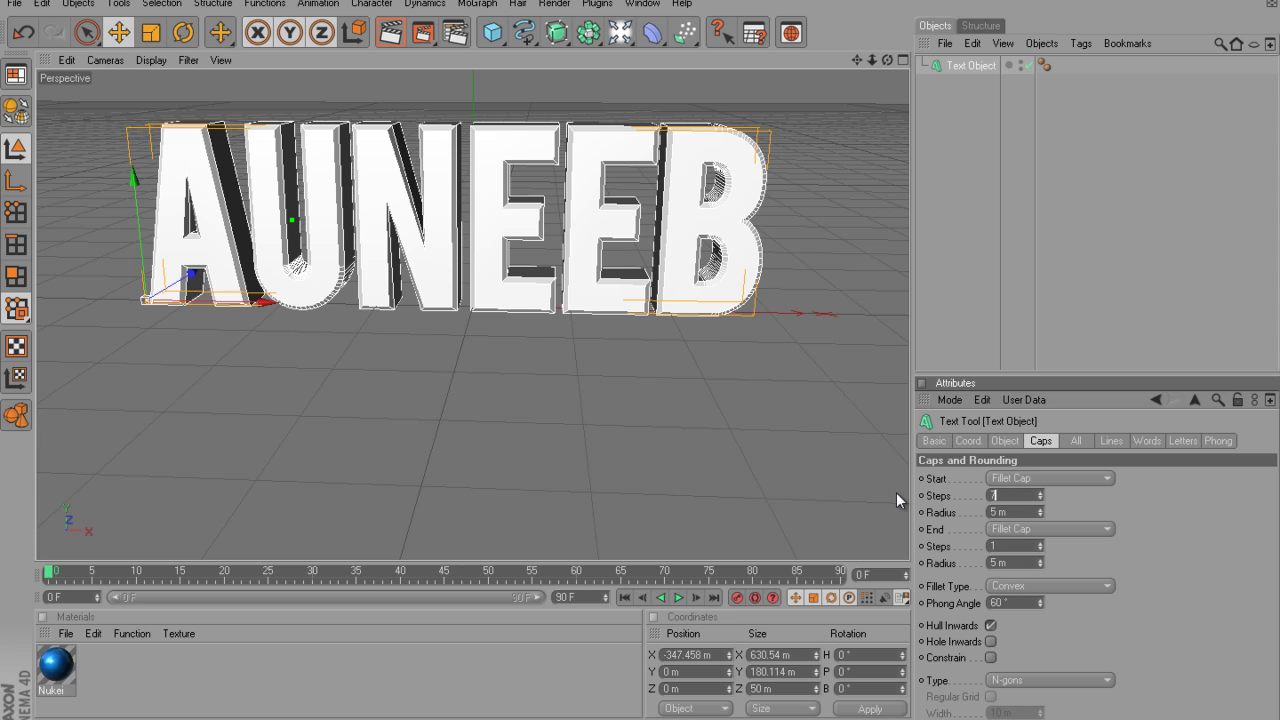
key("Tab")
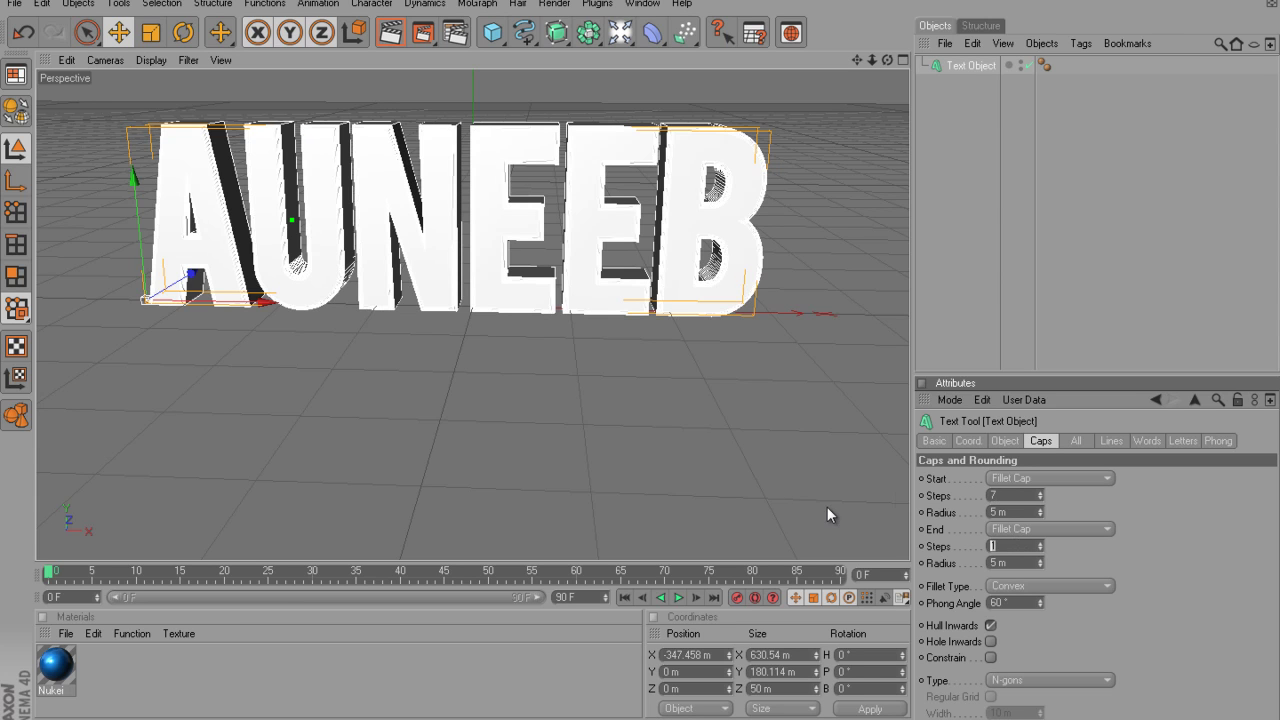
type("7")
double_click(1011, 512)
type("10")
double_click(995, 562)
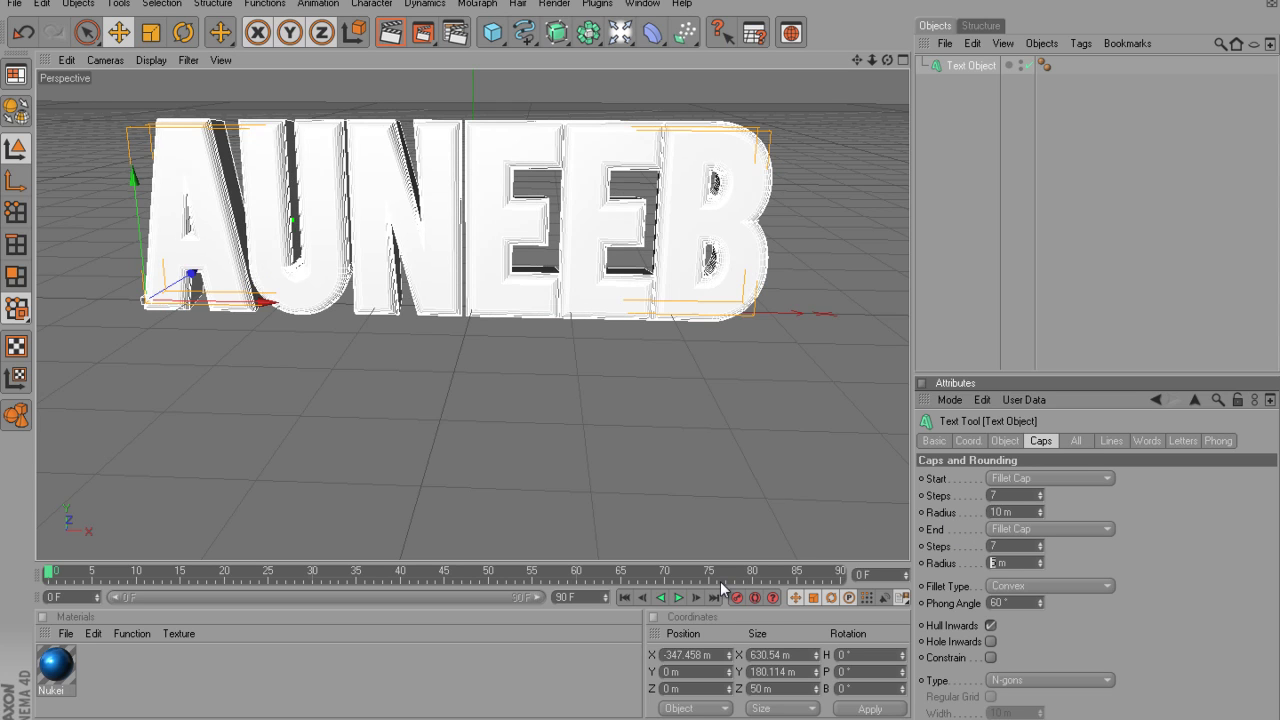
type("10")
- Add a Sky object and render the rounded AUNEEB text from a slightly orbited view
left_click(390, 32)
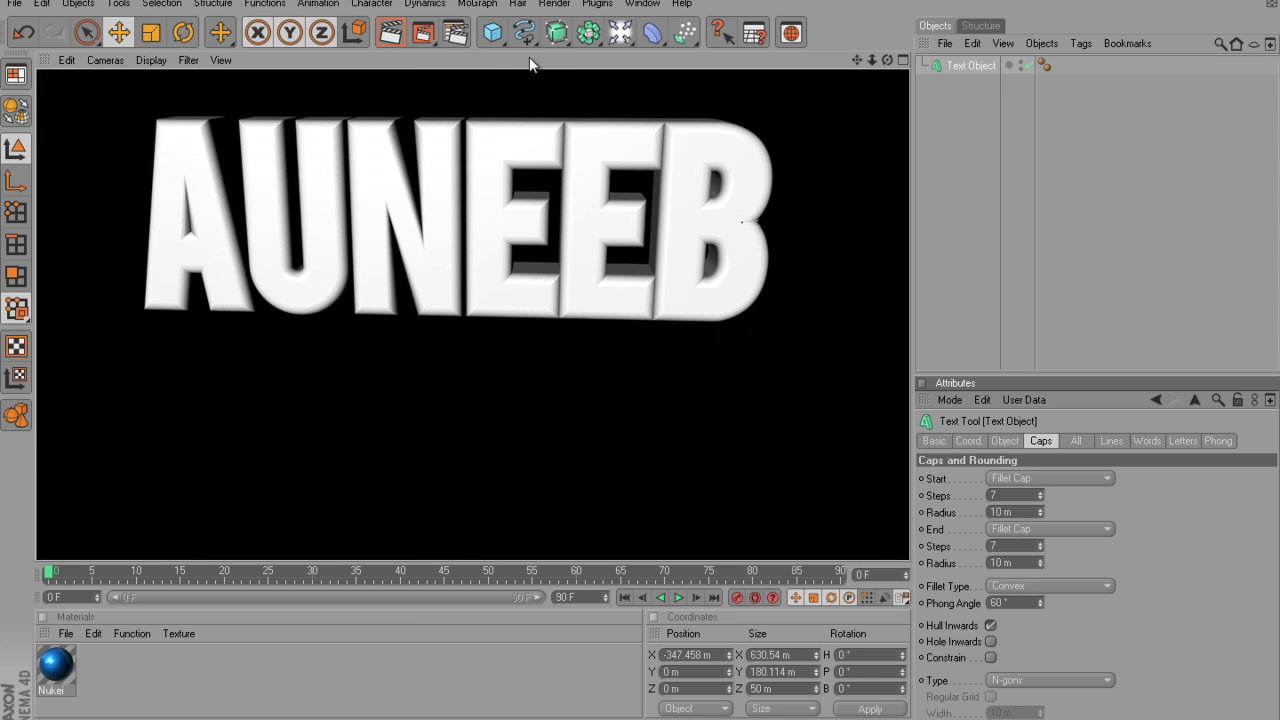
left_click(624, 33)
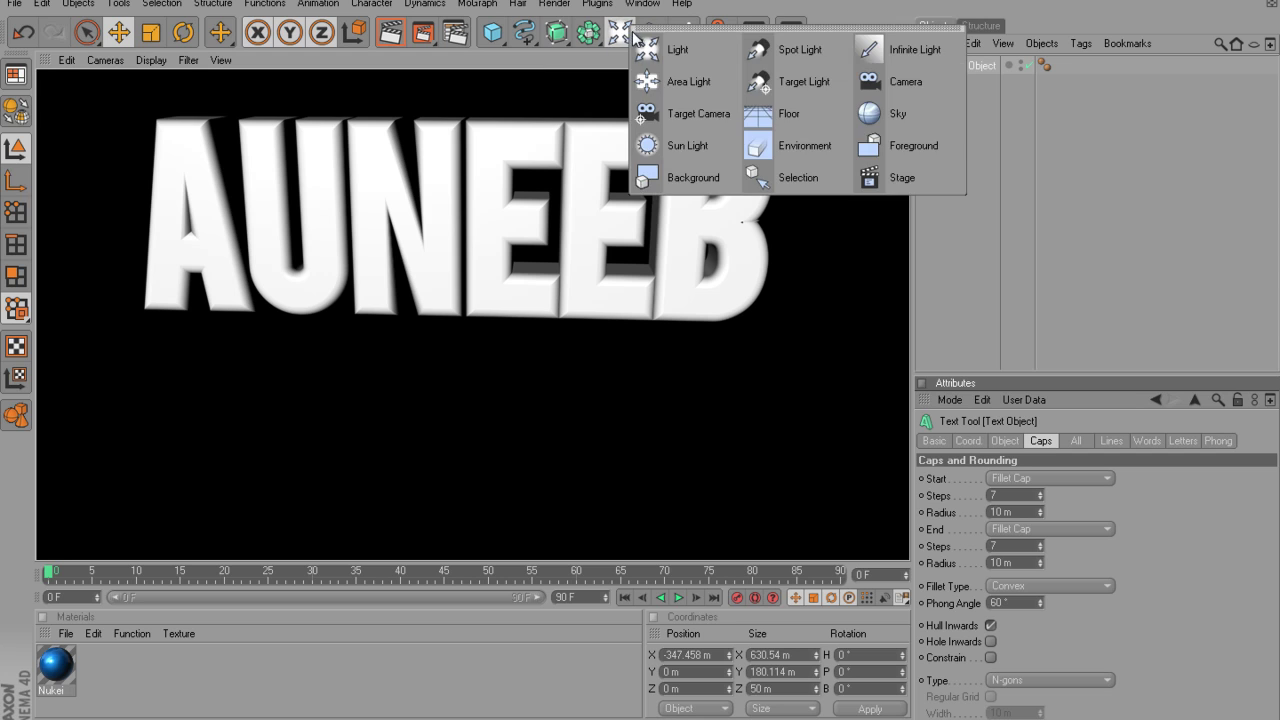
left_click(885, 118)
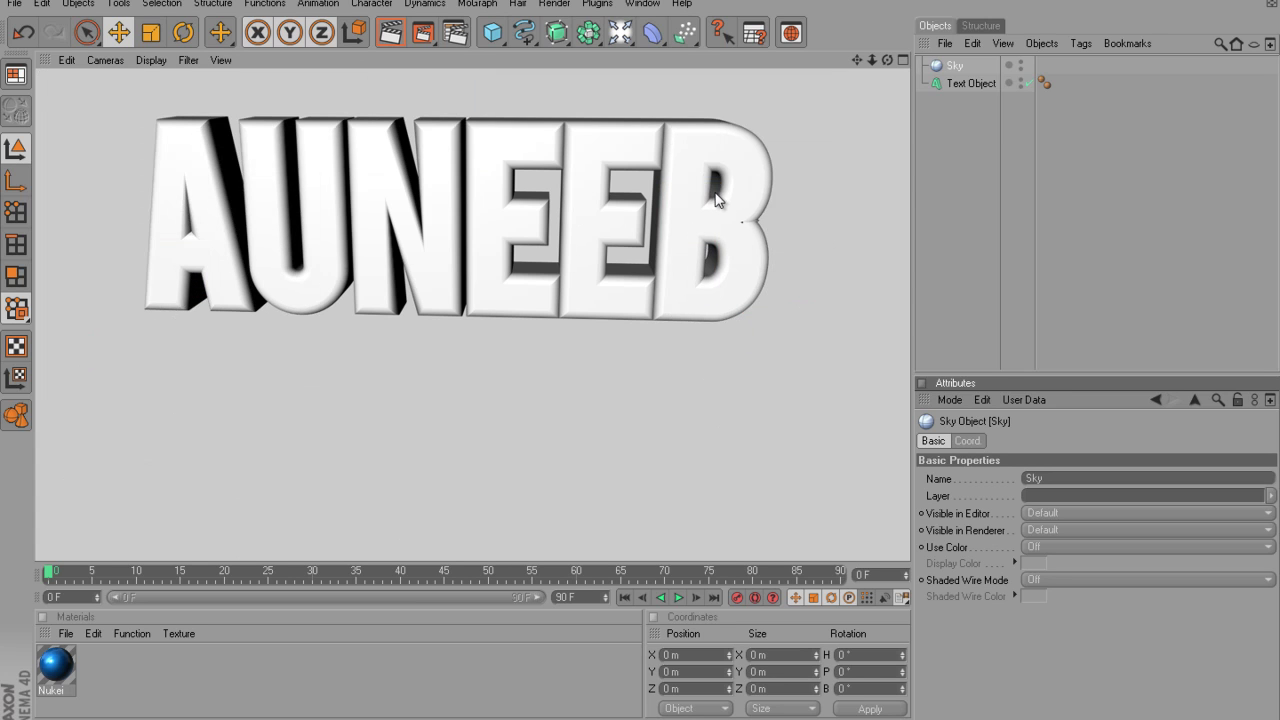
mouse_move(652, 358)
left_mouse_down("alt")
mouse_move(665, 330)
mouse_move(631, 365)
mouse_move(646, 361)
left_mouse_up("alt")
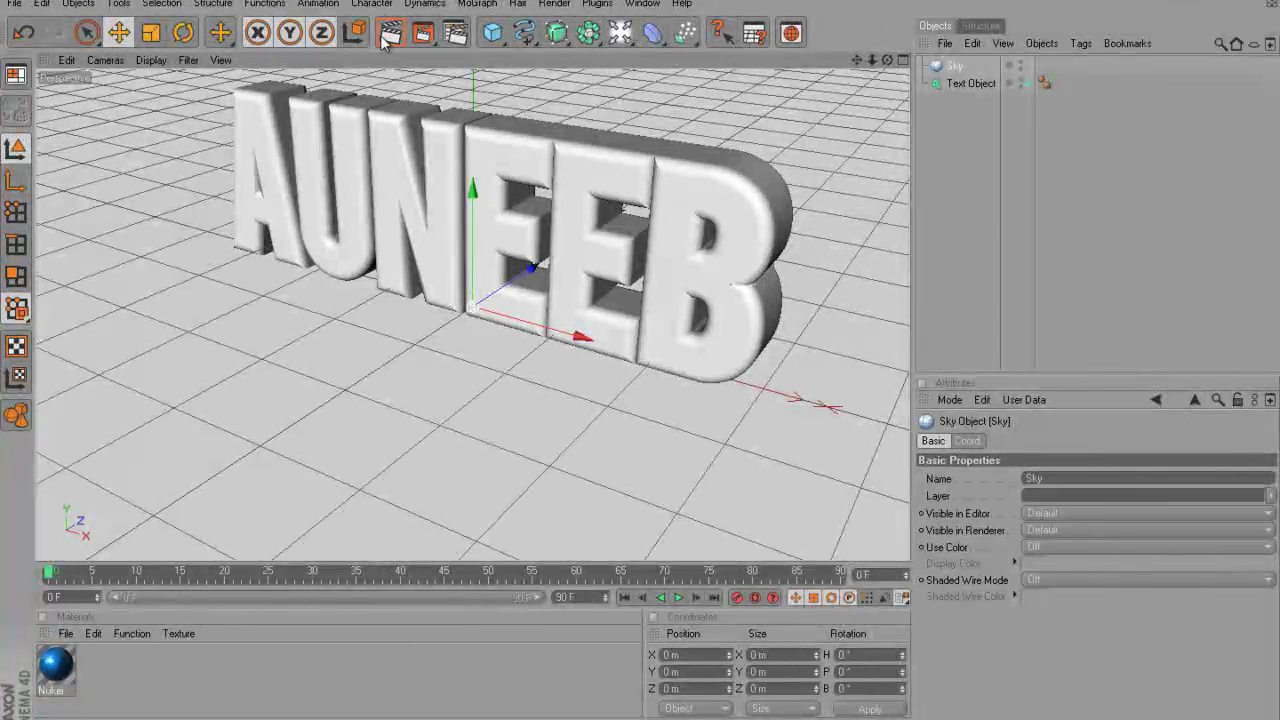
left_click(390, 35)
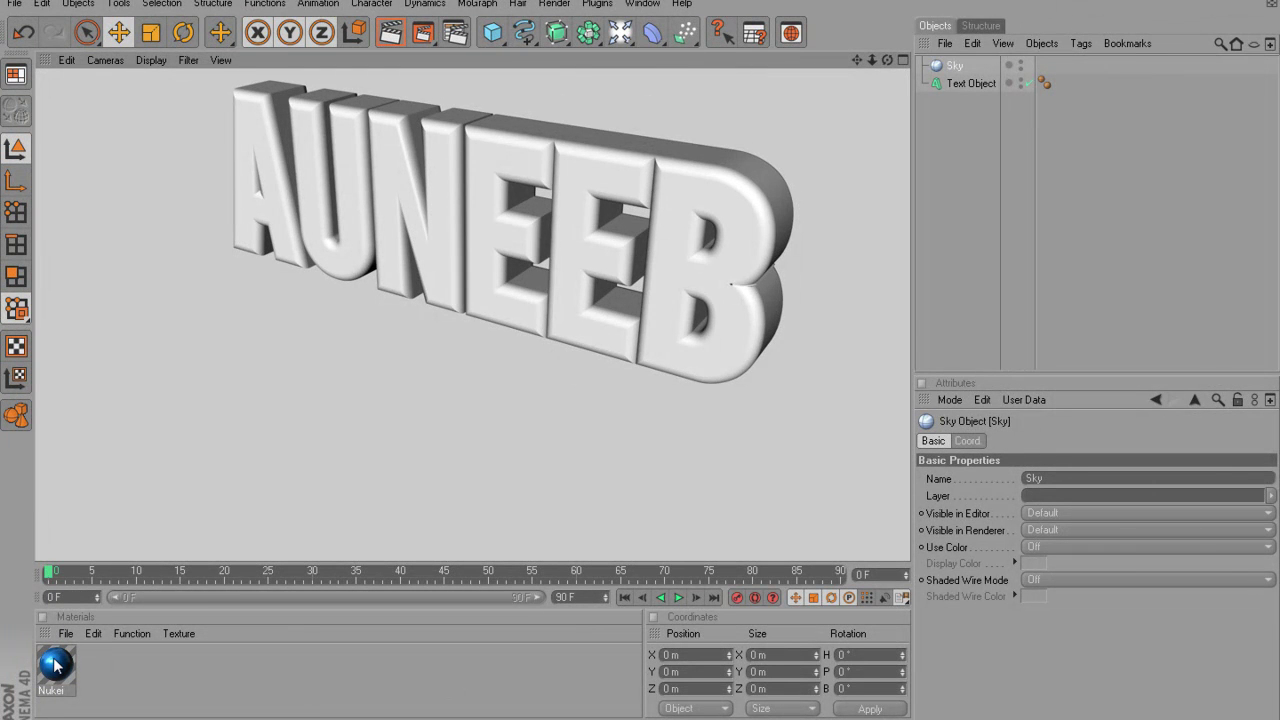
- Create a second Nukei shader material, Nukei.1, and open its Diffuse A settings
left_click_drag(55, 670, 104, 676)
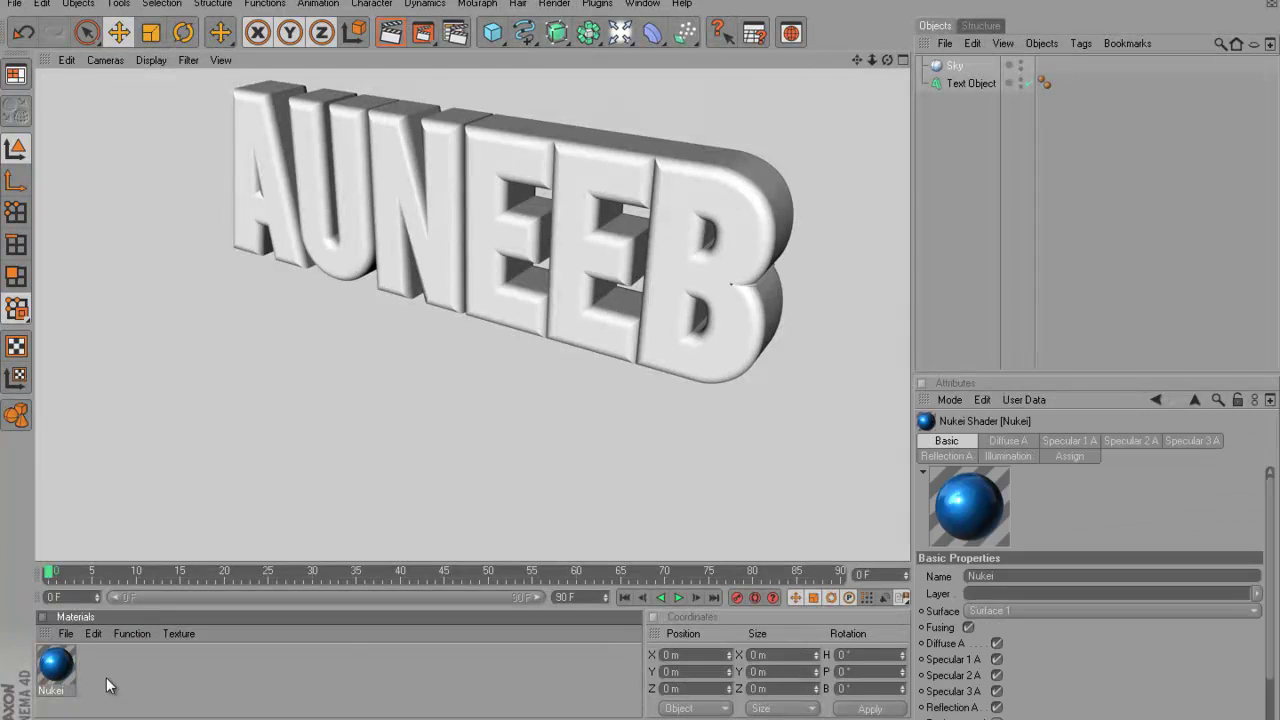
left_click(65, 633)
mouse_move(142, 442)
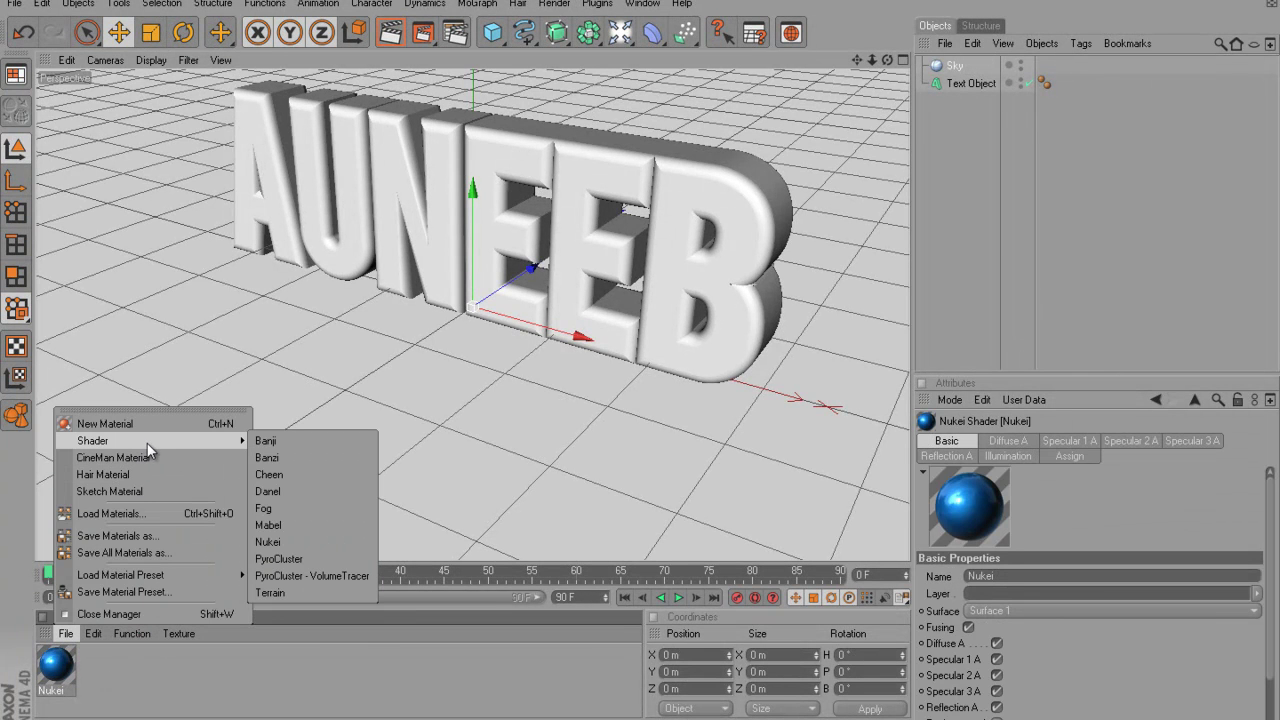
left_click(321, 542)
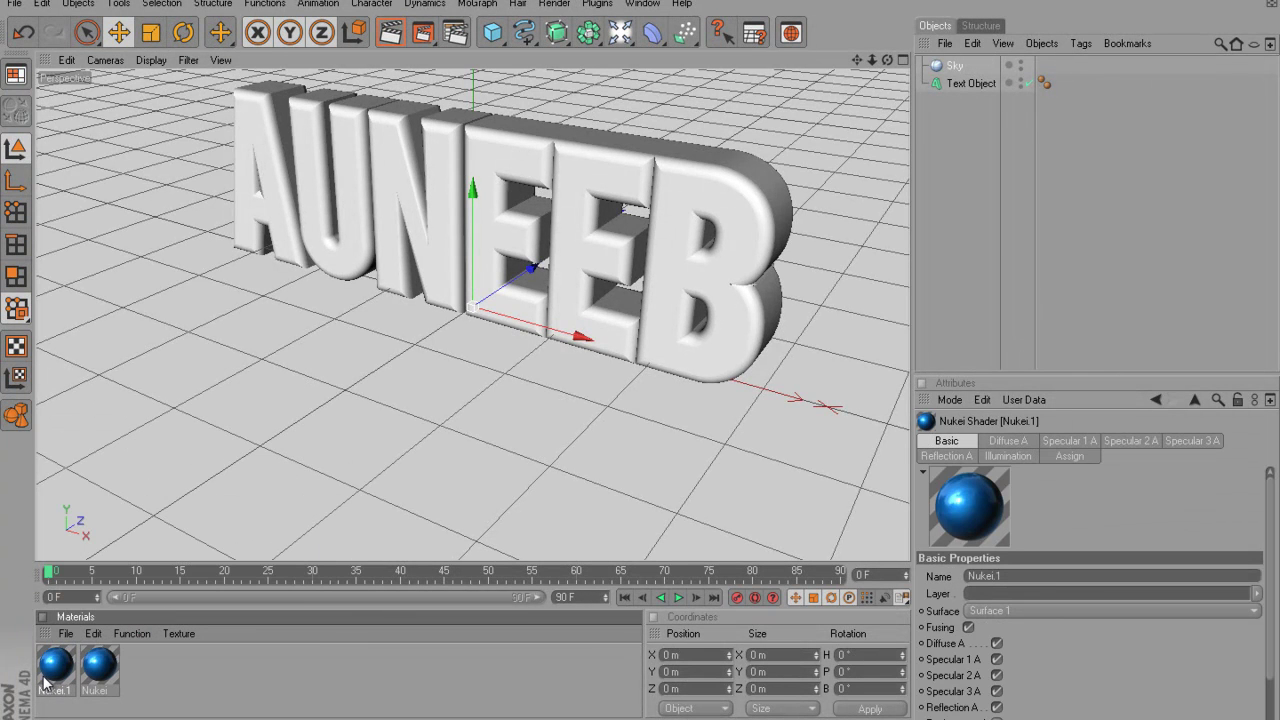
left_click(97, 675)
left_click(56, 676)
double_click(57, 678)
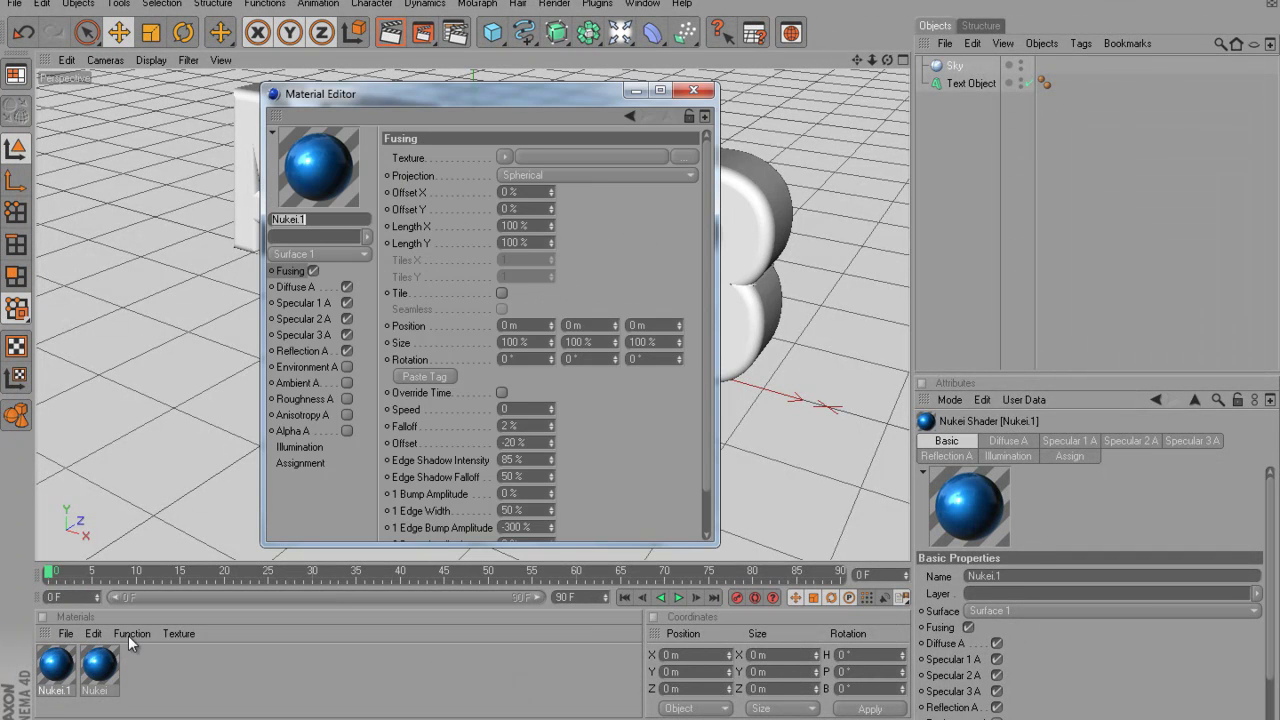
left_click(300, 300)
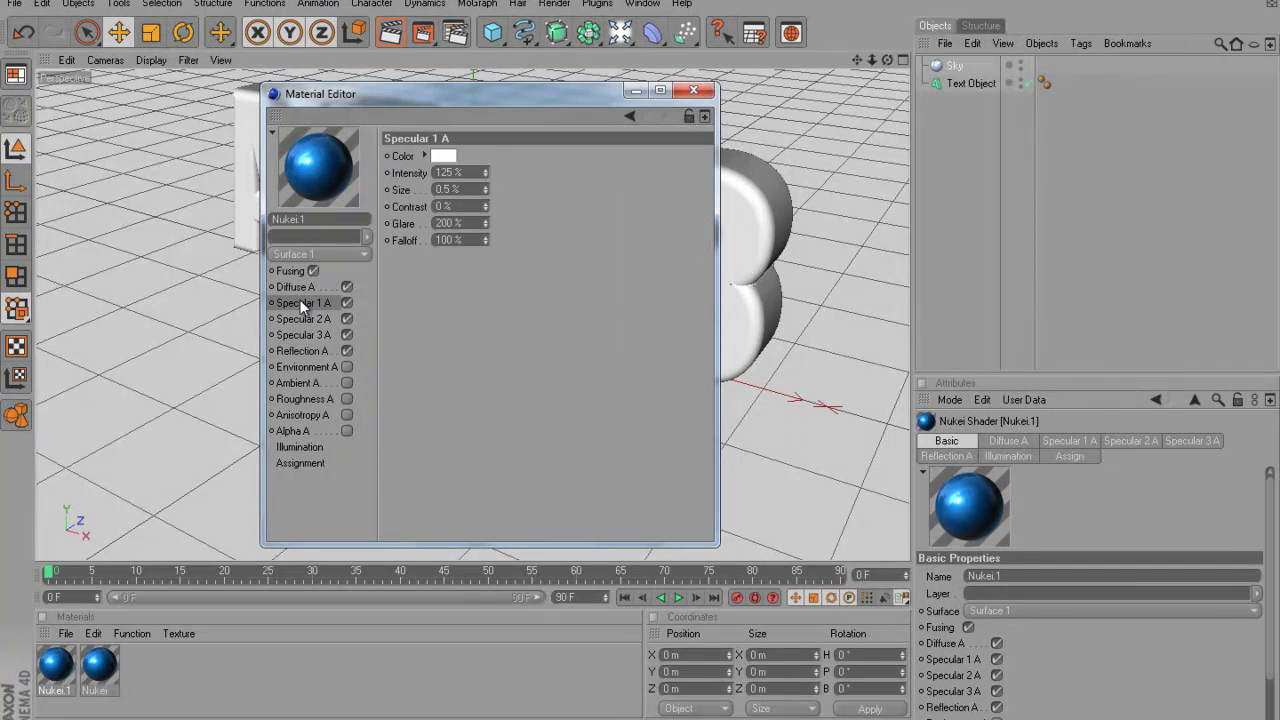
left_click(296, 287)
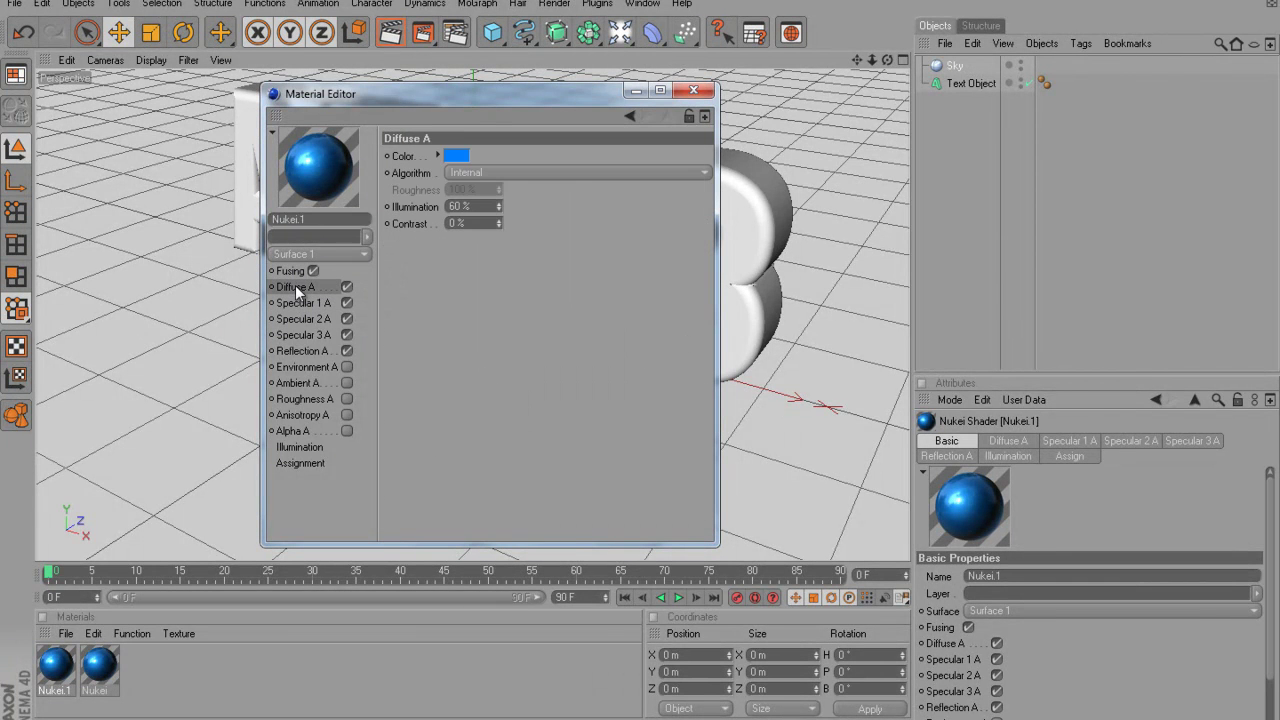
- Set Nukei.1's diffuse colour to a dark orange-brown
left_click(453, 155)
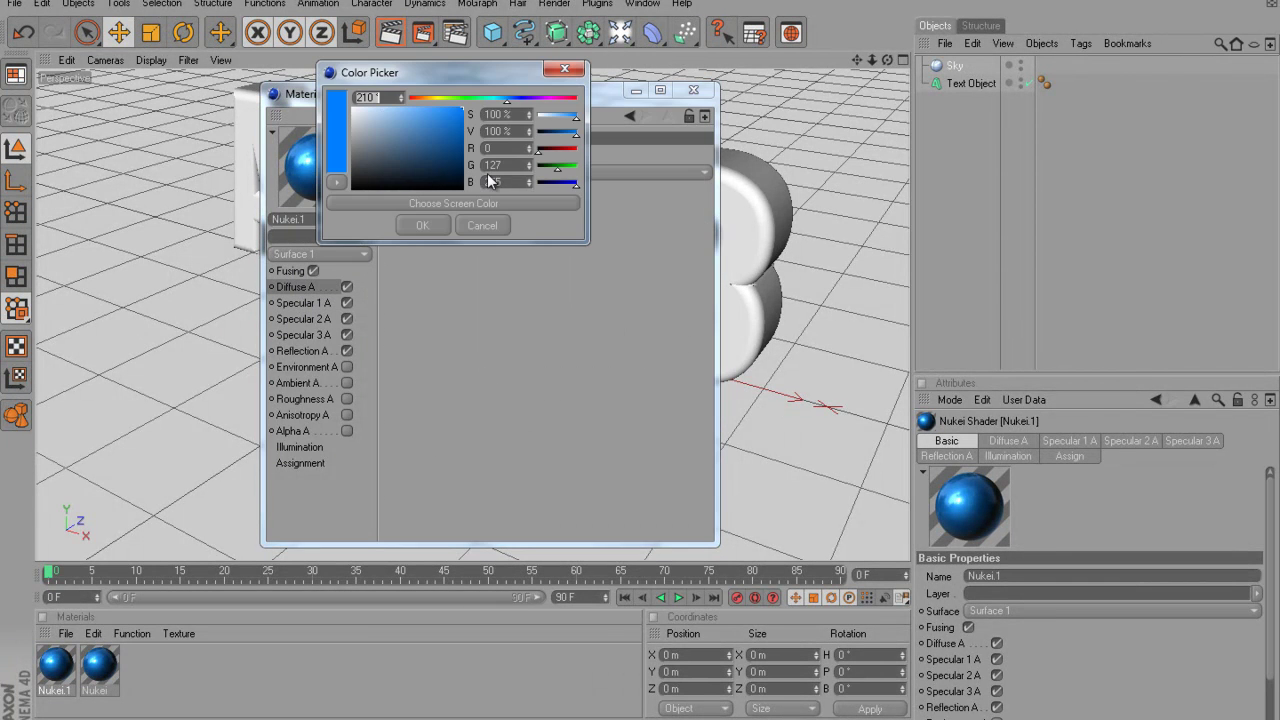
left_click(419, 97)
left_click_drag(462, 175, 447, 129)
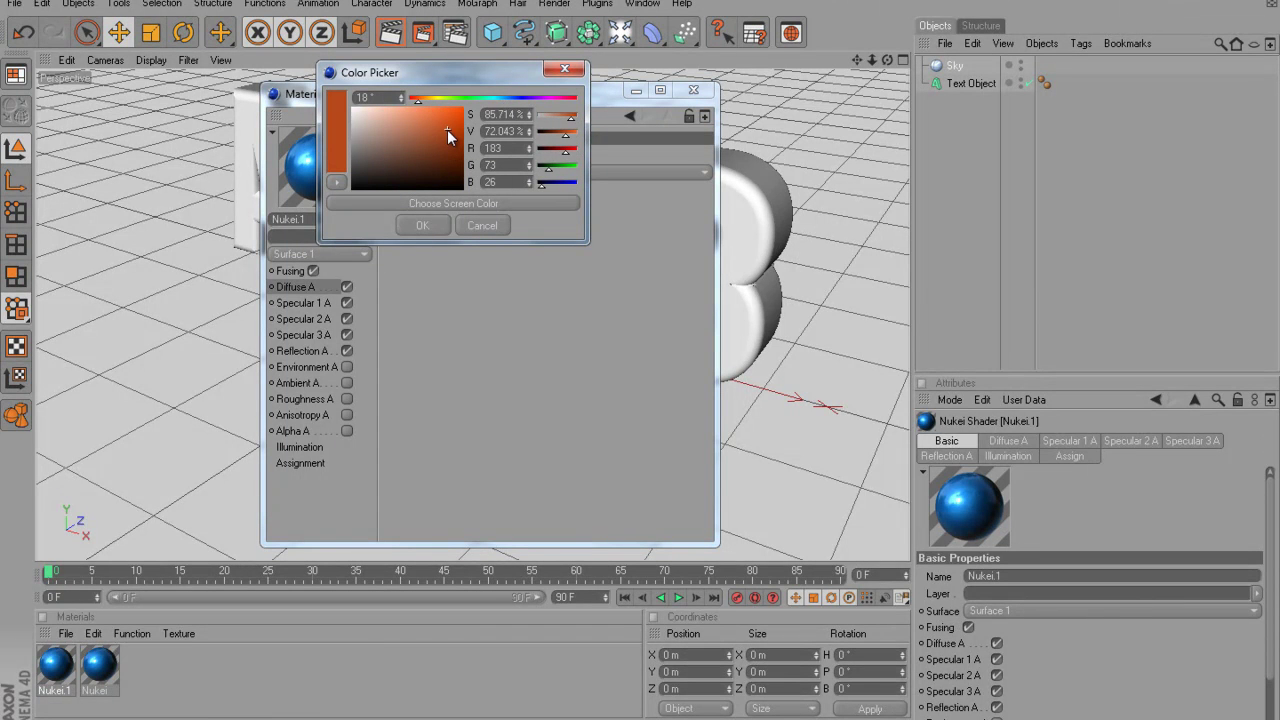
left_click(428, 224)
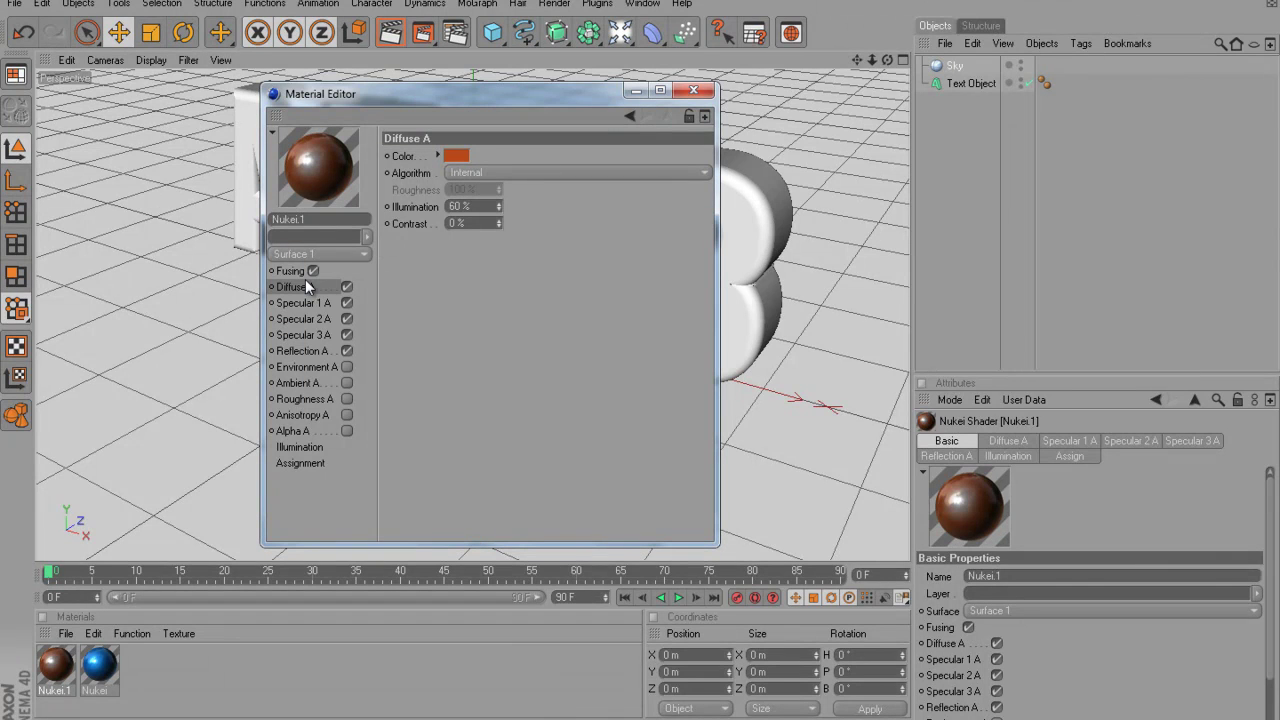
- Disable Reflection, Specular 3 and Specular 2 A on Nukei.1, then close the editor
left_click(347, 351)
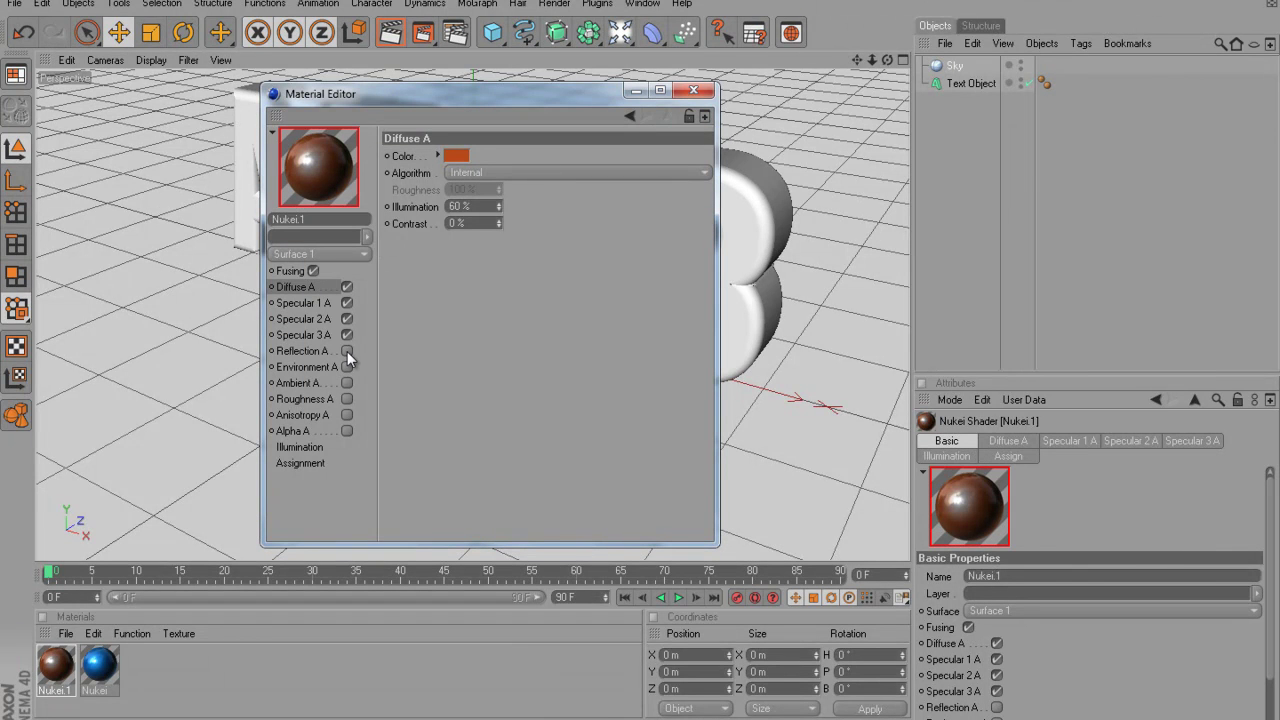
left_click(345, 334)
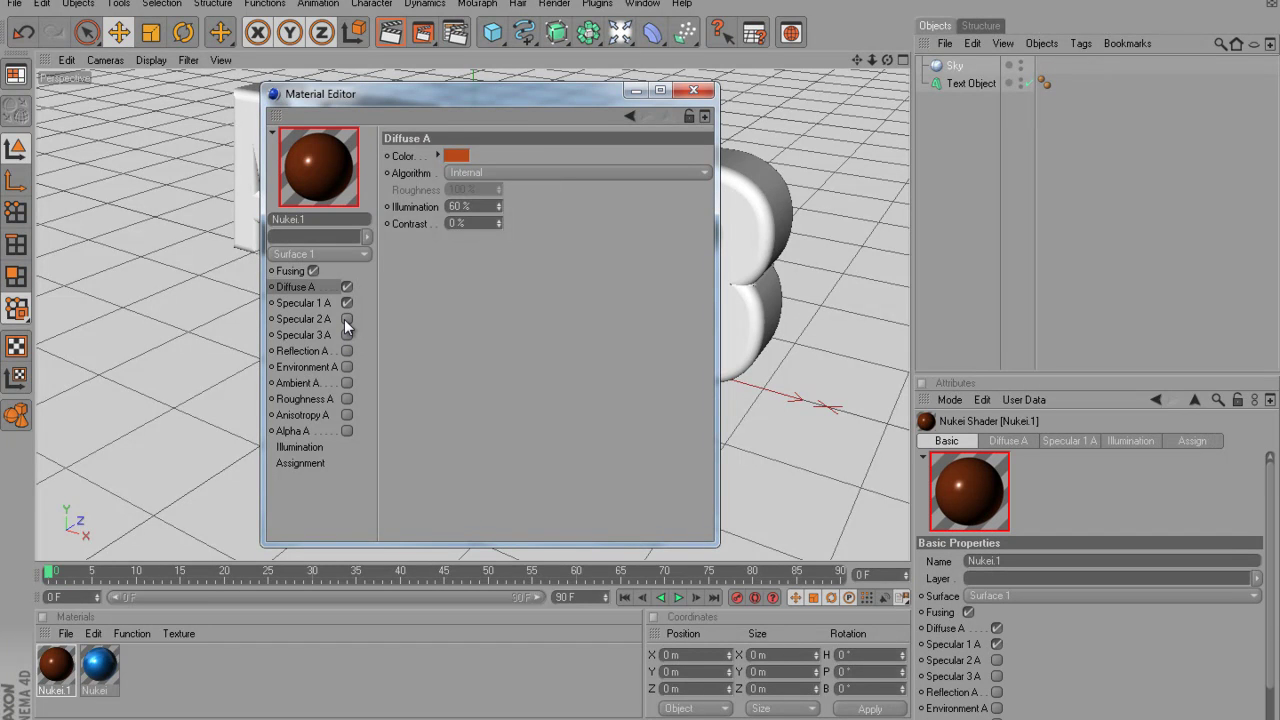
left_click(344, 320)
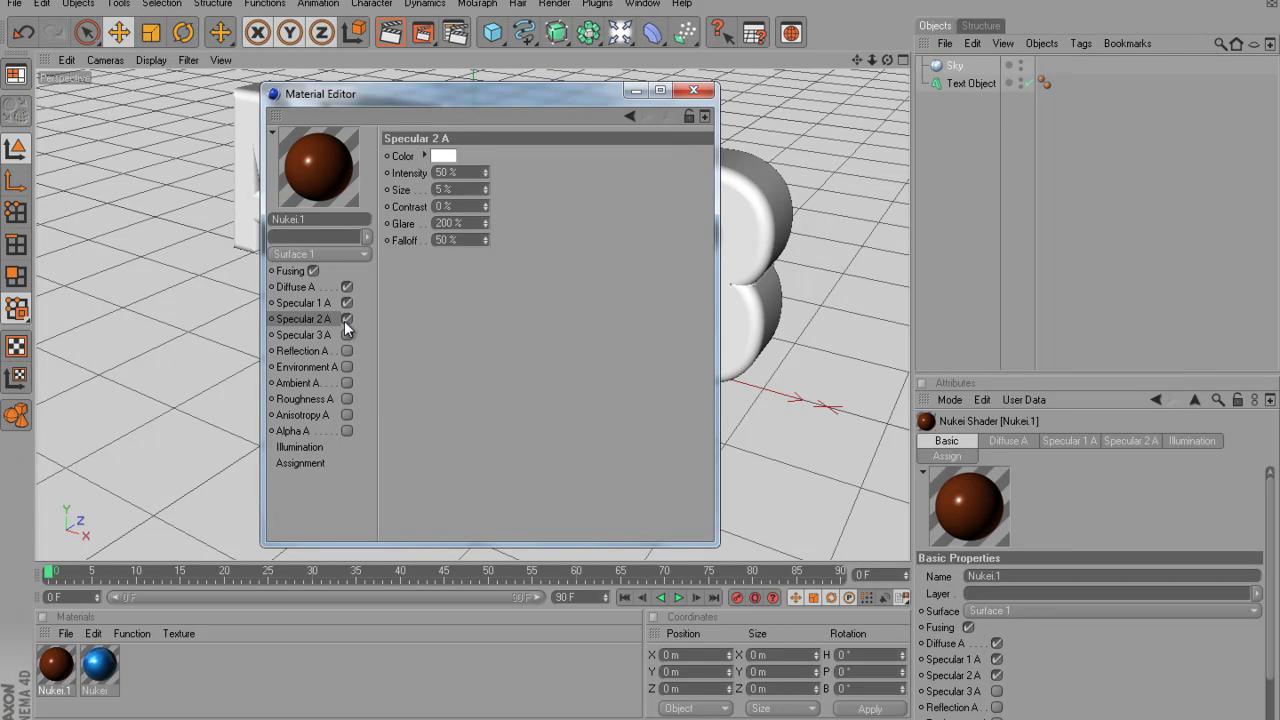
left_click(346, 319)
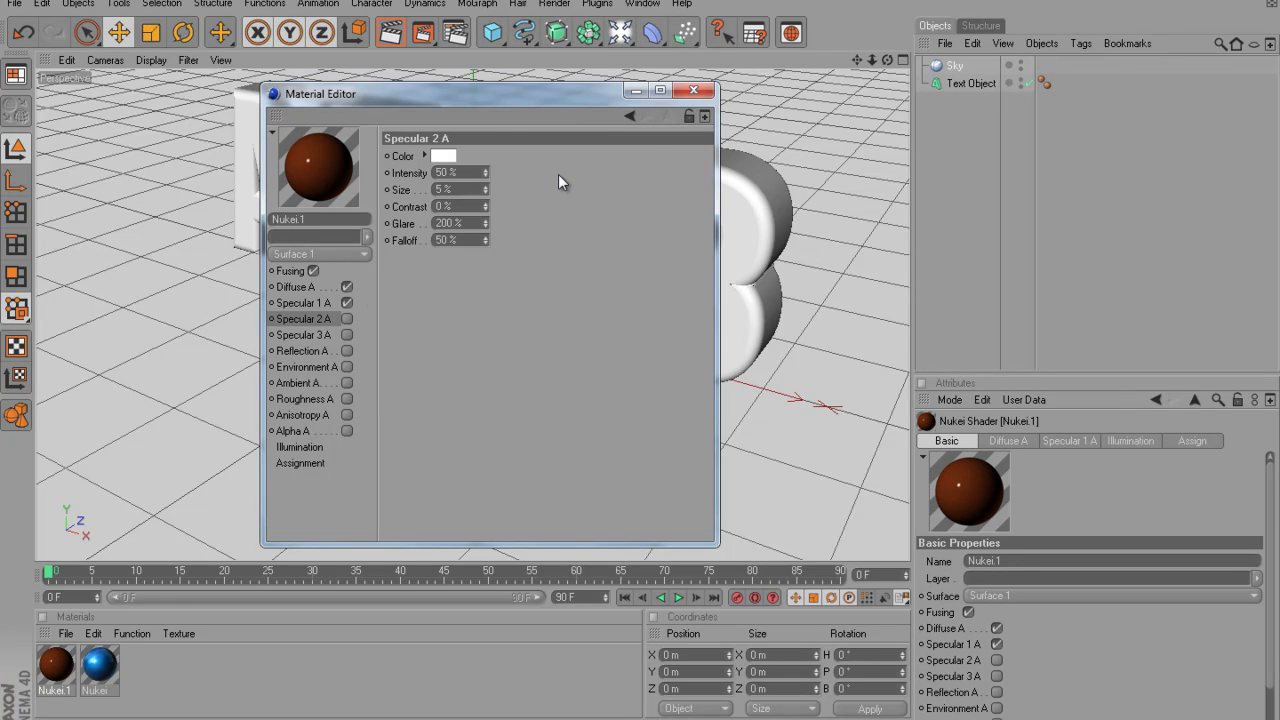
left_click(693, 90)
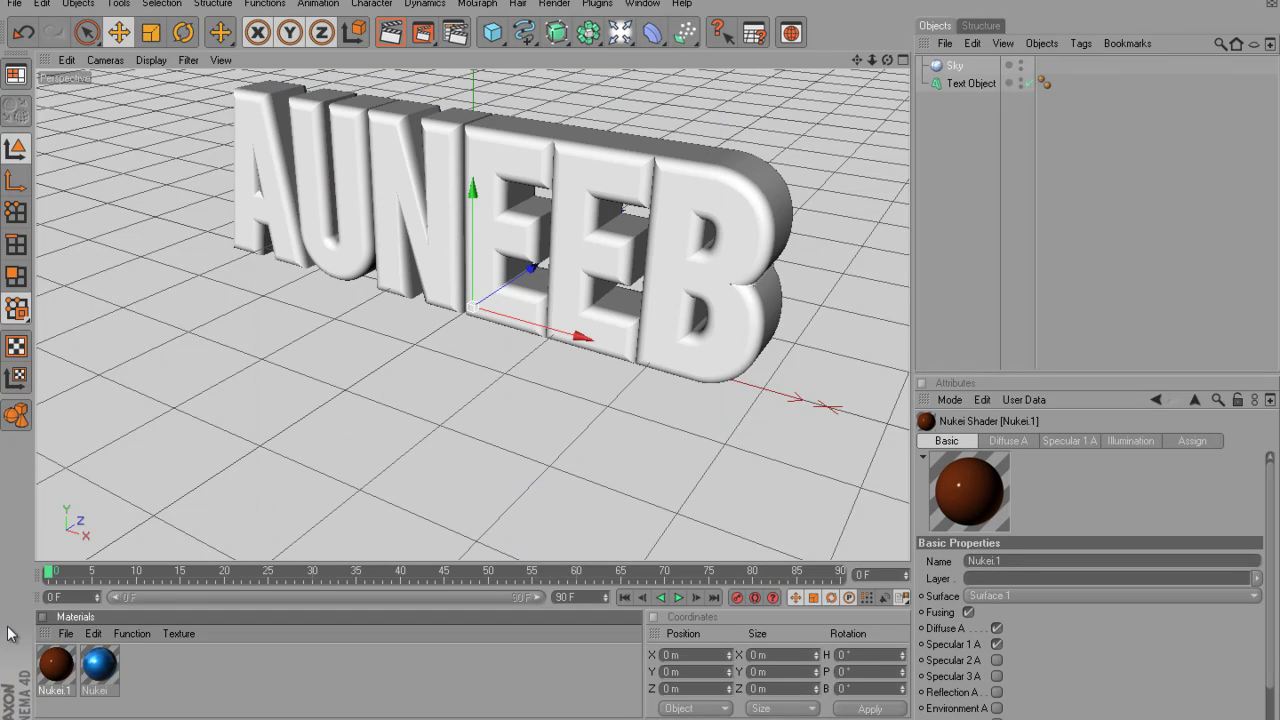
- Apply Nukei.1 to the AUNEEB text, re-enable its Specular 2 A highlight, and re-render
left_click_drag(50, 676, 389, 194)
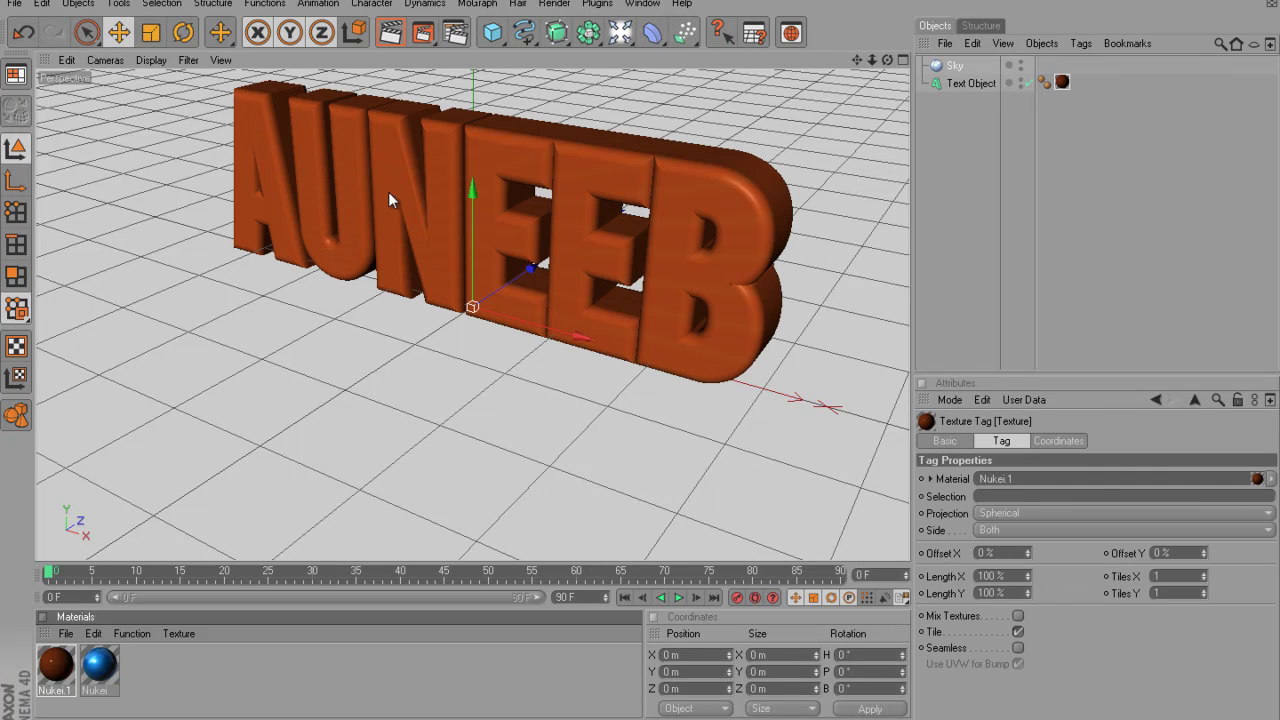
left_click(390, 32)
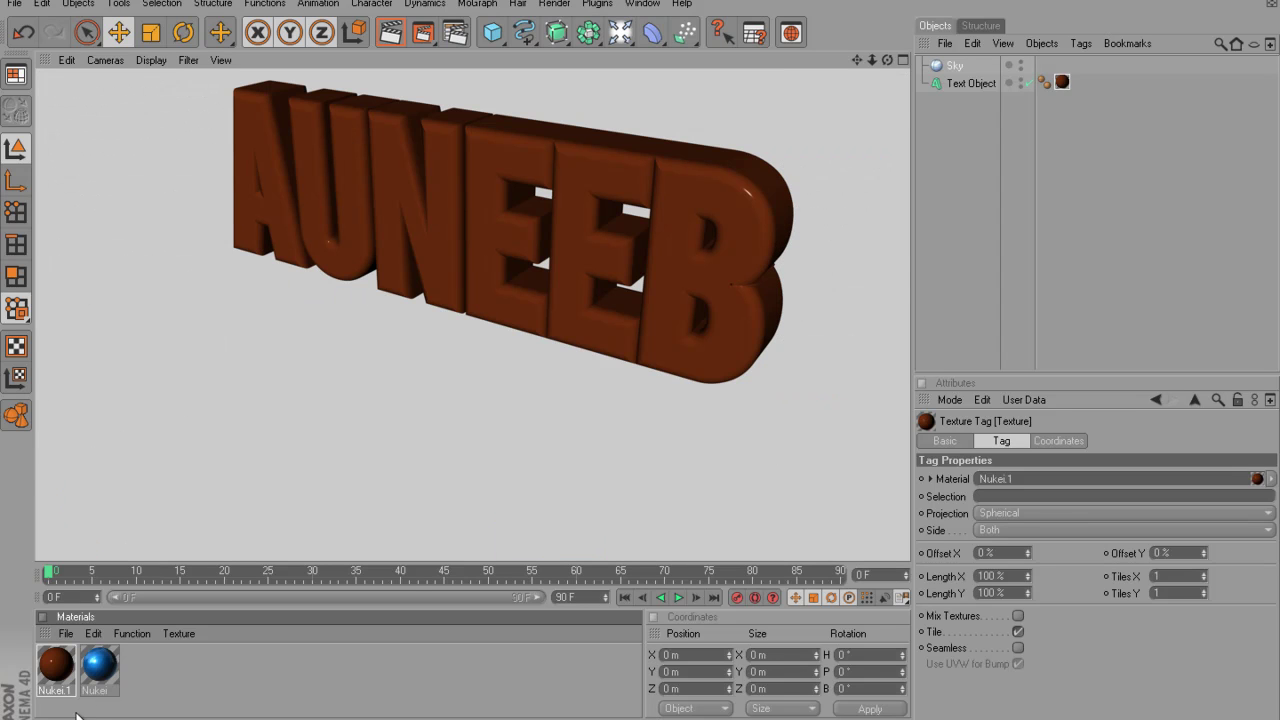
left_click(50, 668)
double_click(50, 668)
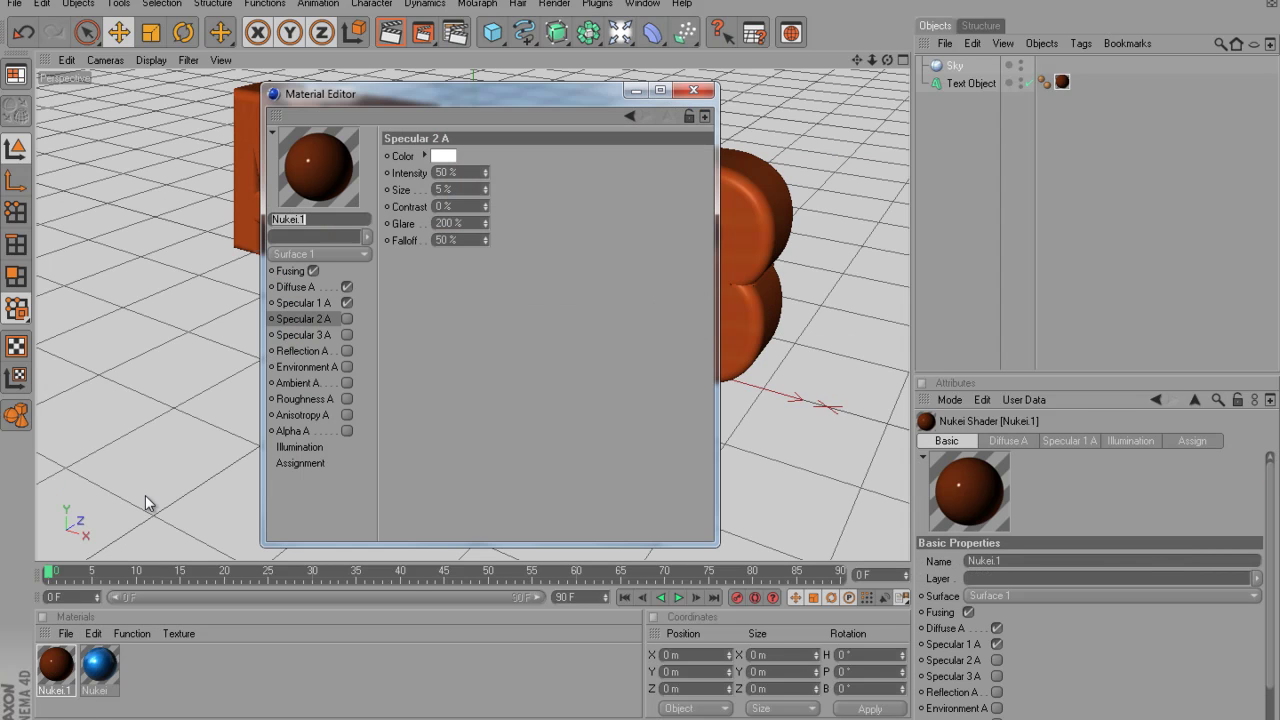
left_click(347, 318)
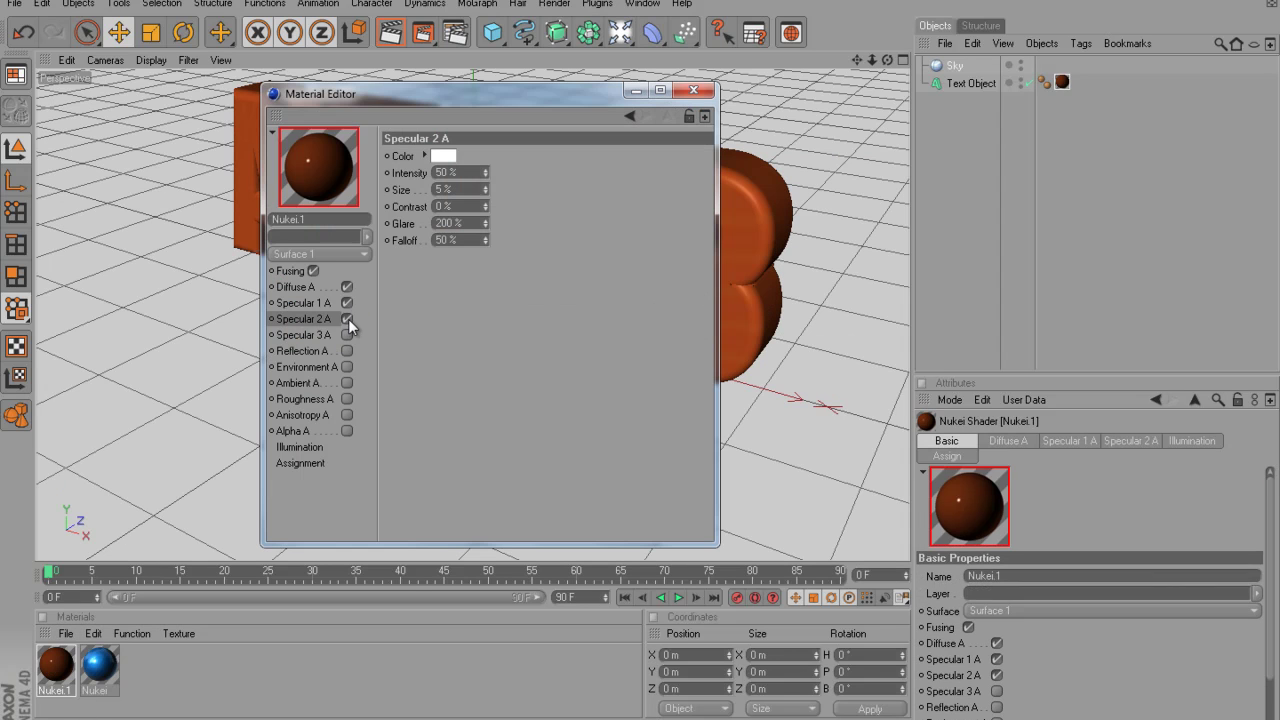
left_click(697, 92)
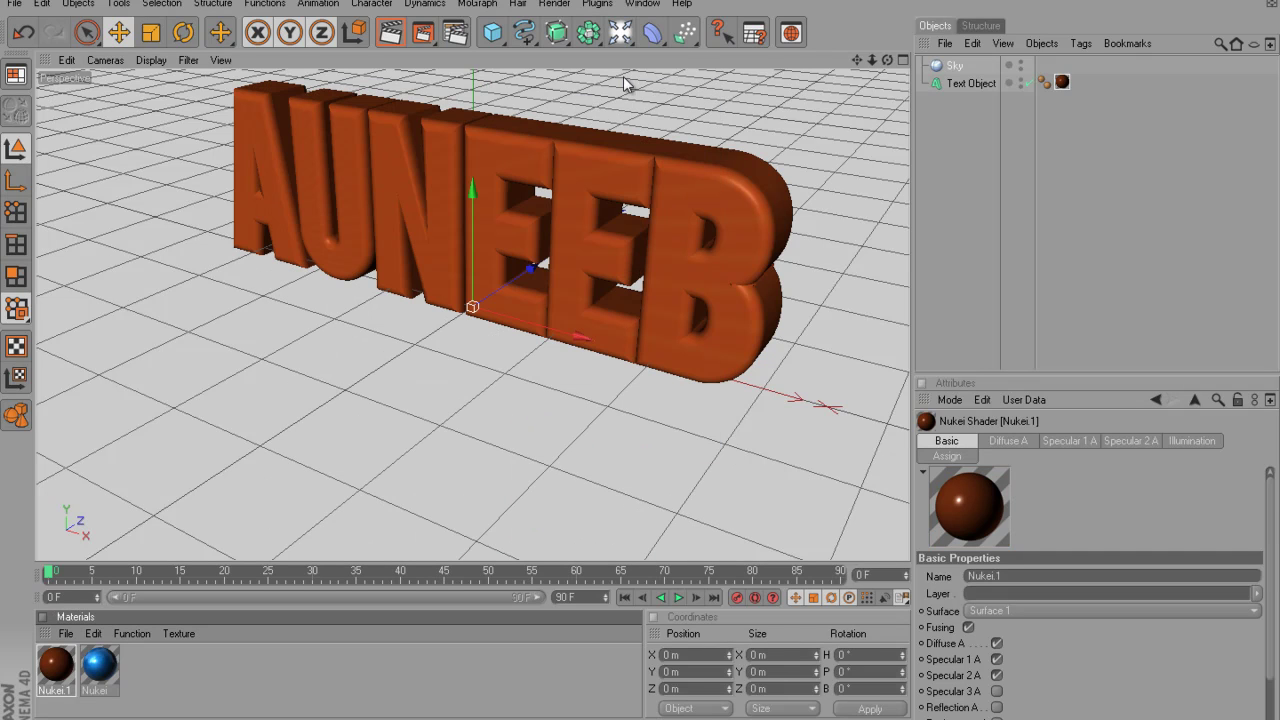
left_click(390, 32)
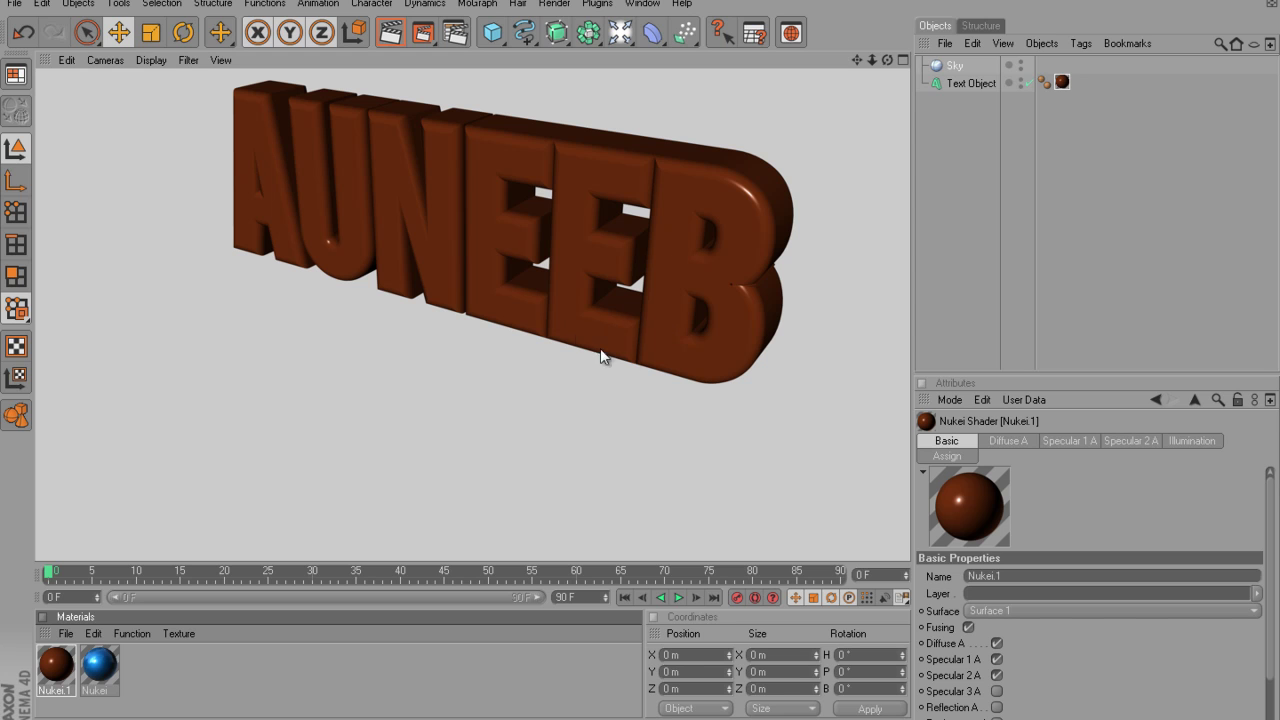
- Brighten Nukei.1's diffuse colour to a saturated orange (R 213, G 77, B 18)
double_click(56, 666)
left_click(302, 290)
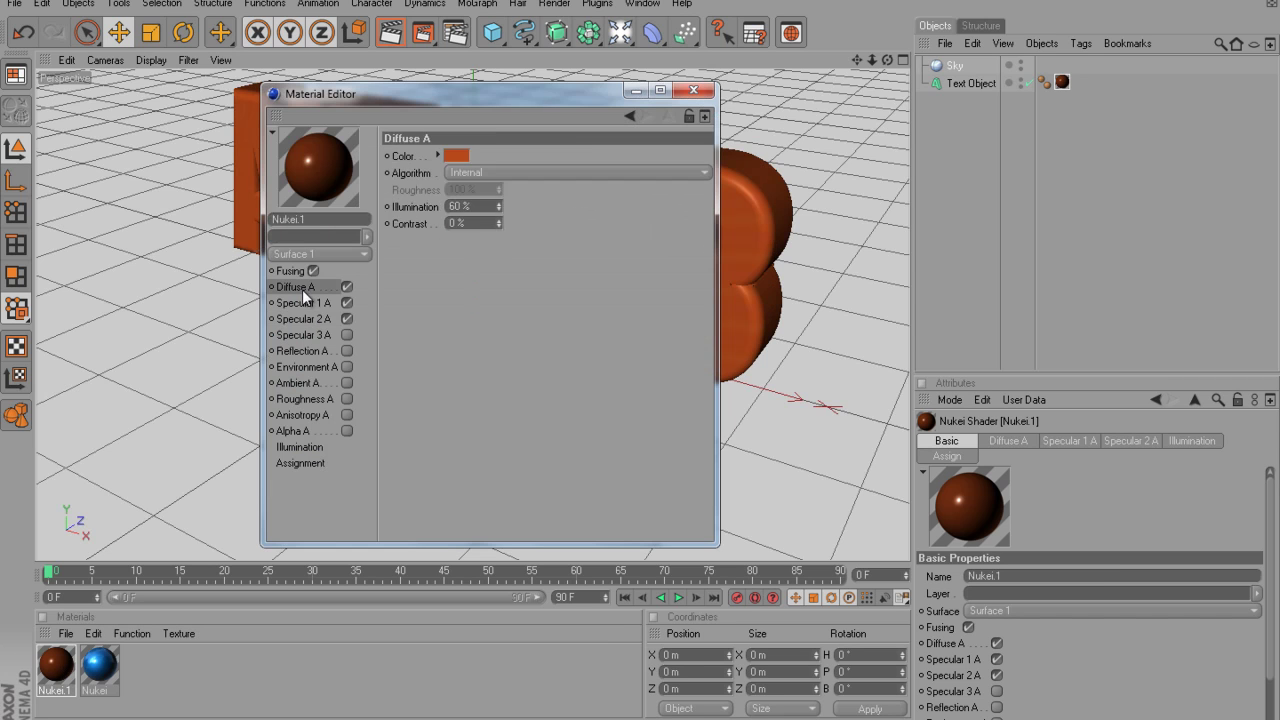
left_click(448, 157)
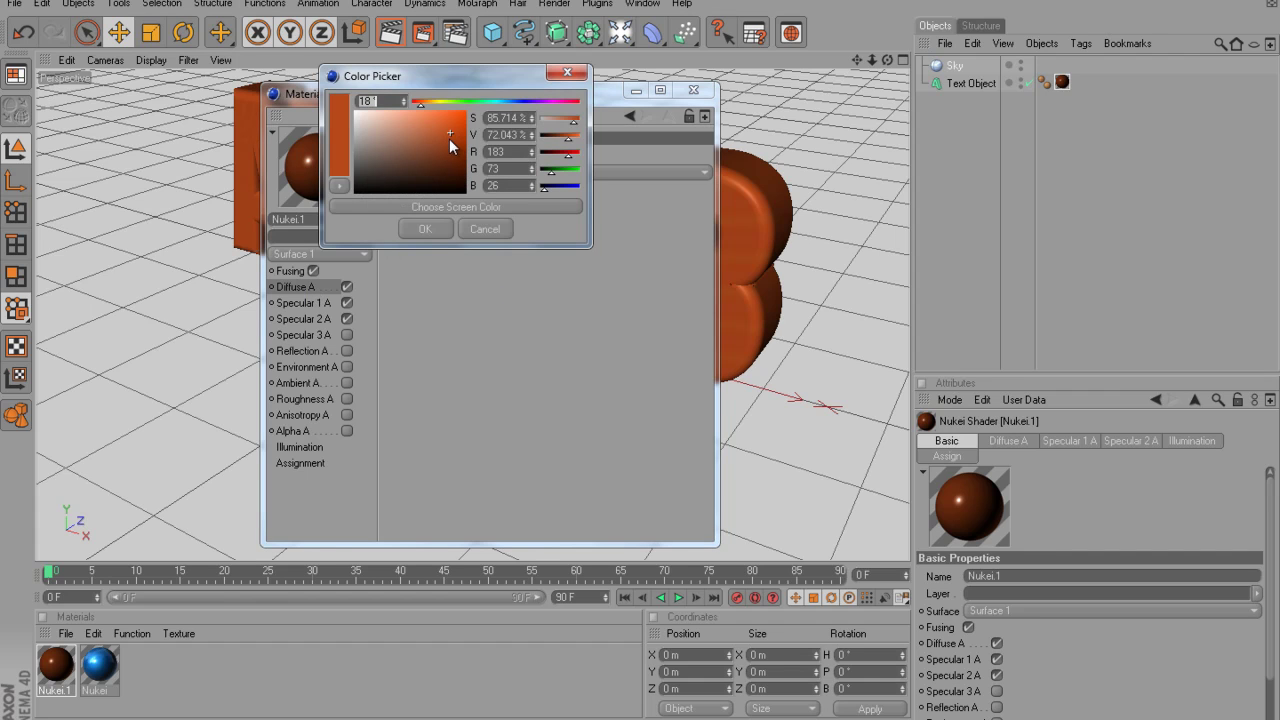
left_click_drag(449, 139, 456, 123)
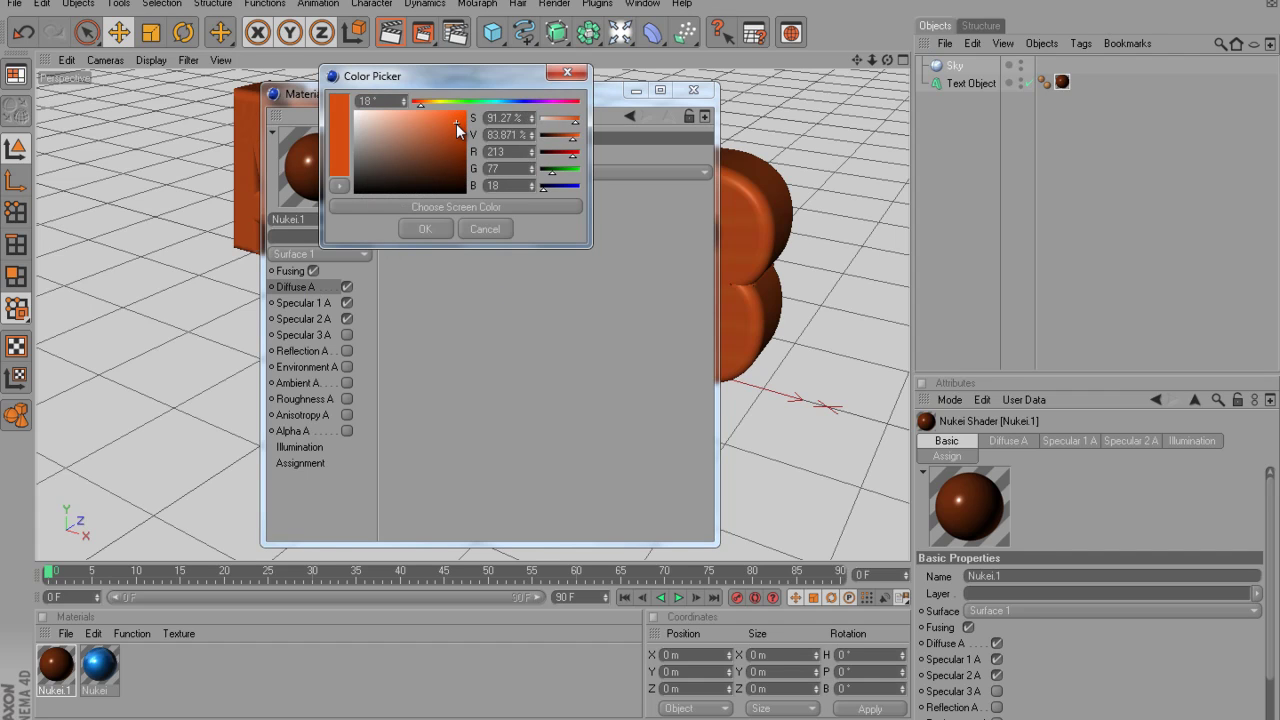
left_click(425, 230)
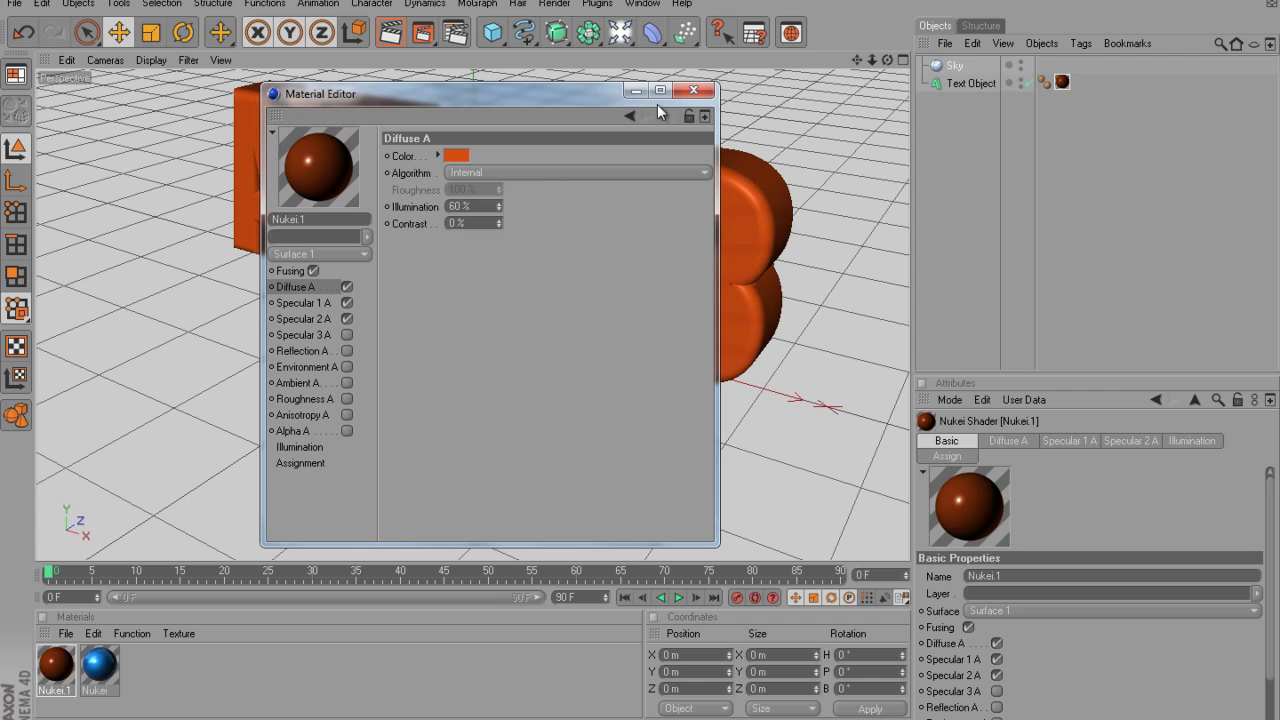
left_click(693, 91)
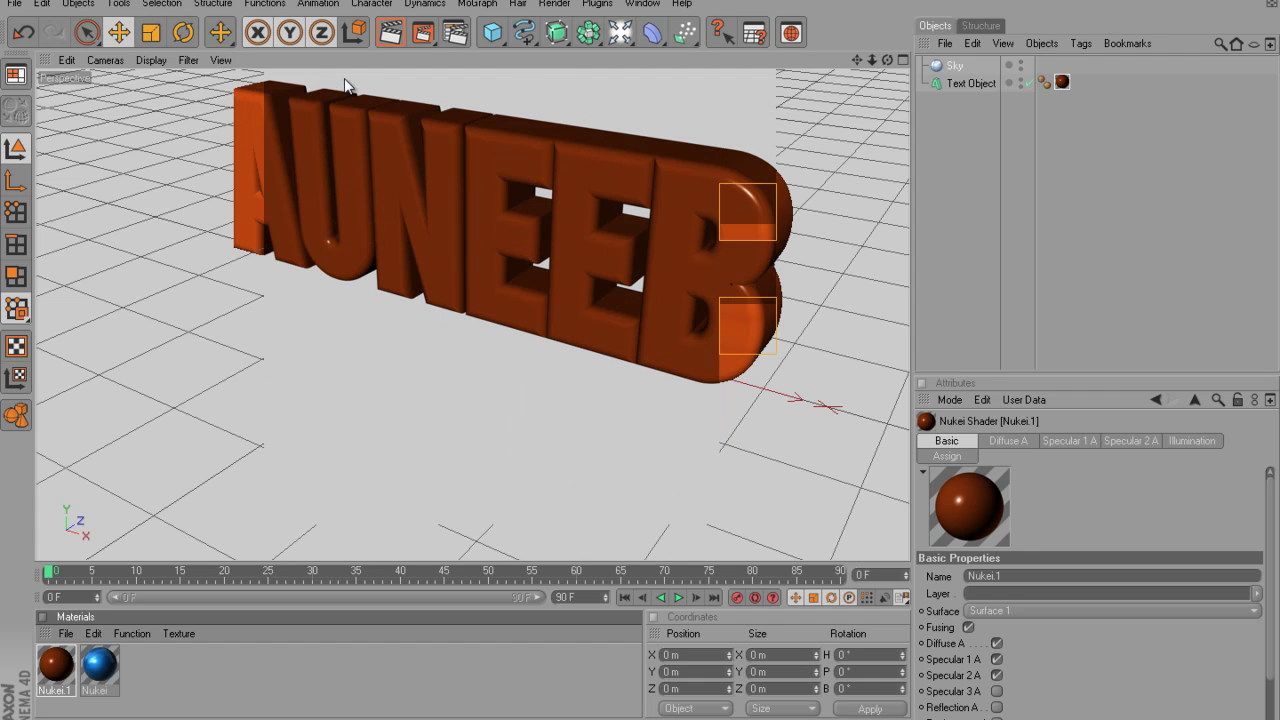
- Select the Text Object and render it from a nearly front-on viewing angle
left_click(547, 224)
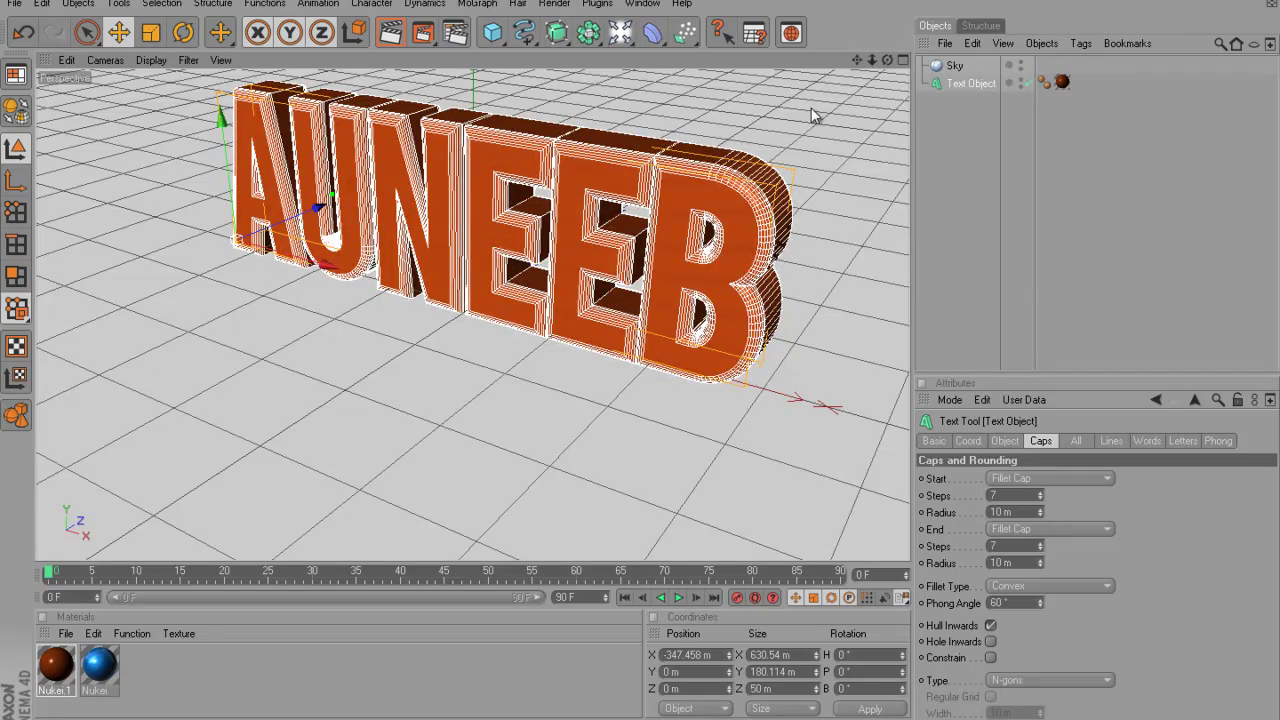
left_click_drag(886, 61, 640, 357)
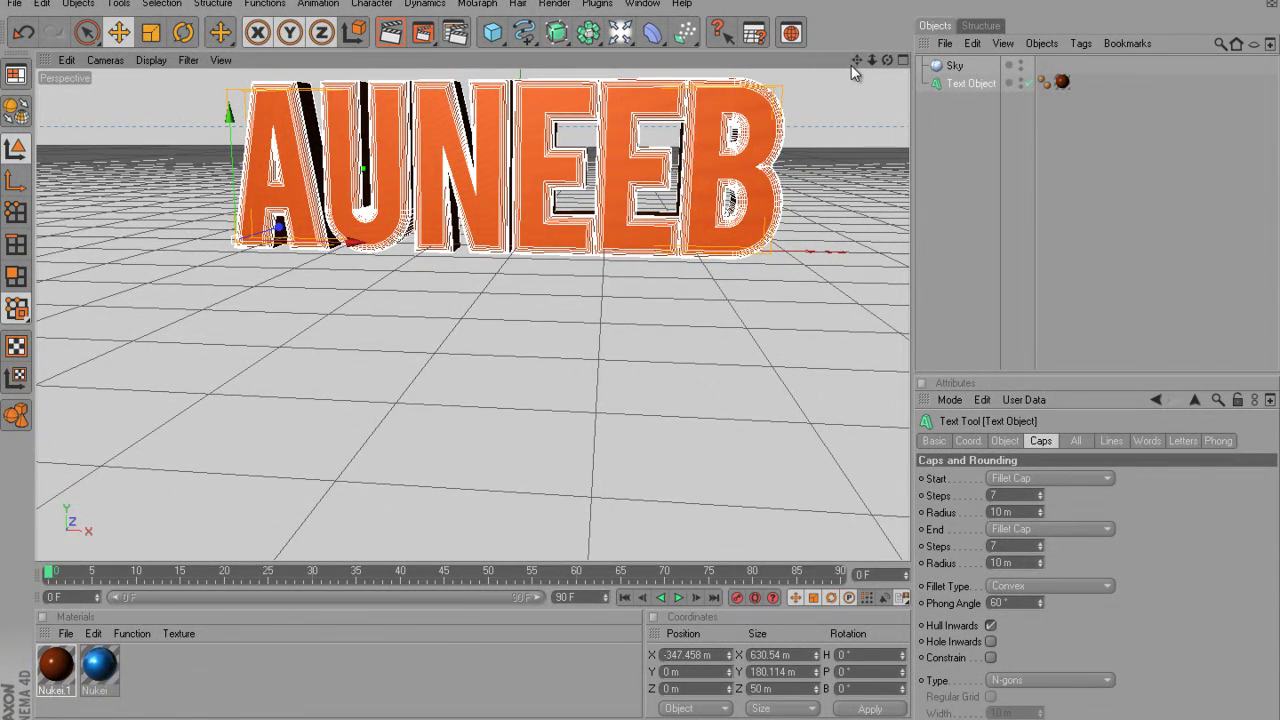
left_click_drag(635, 370, 644, 356)
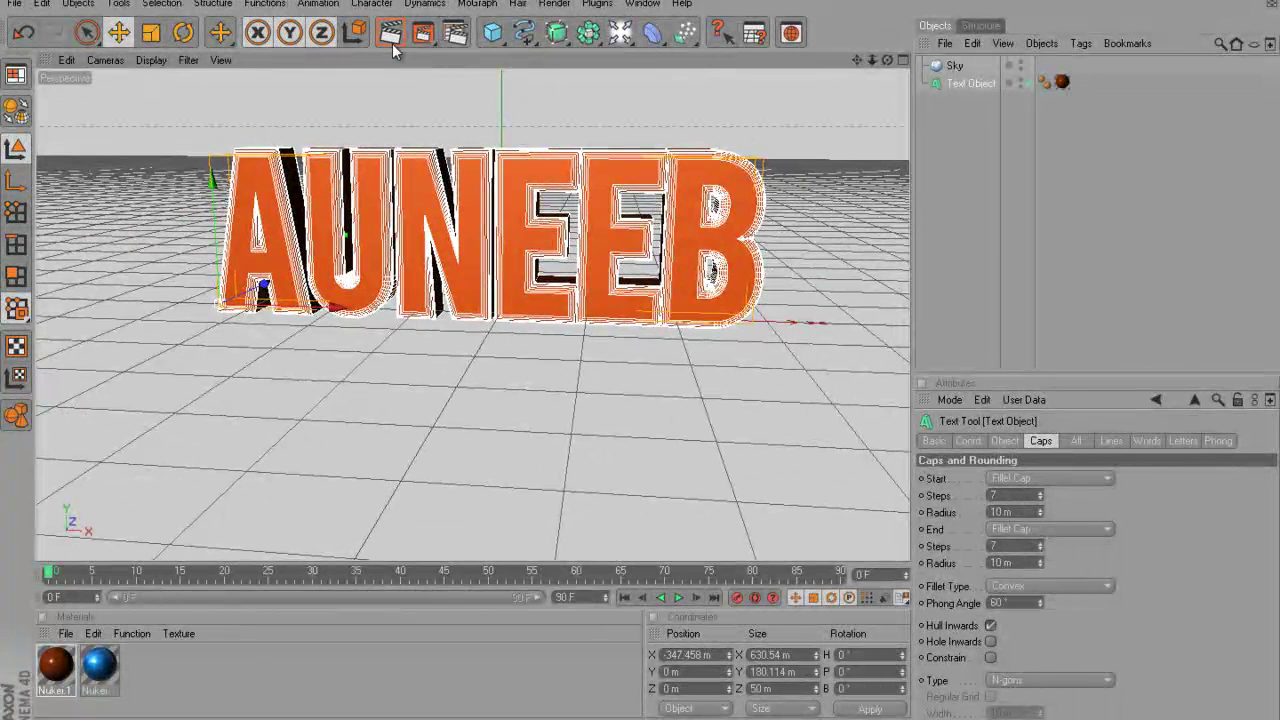
left_click(392, 45)
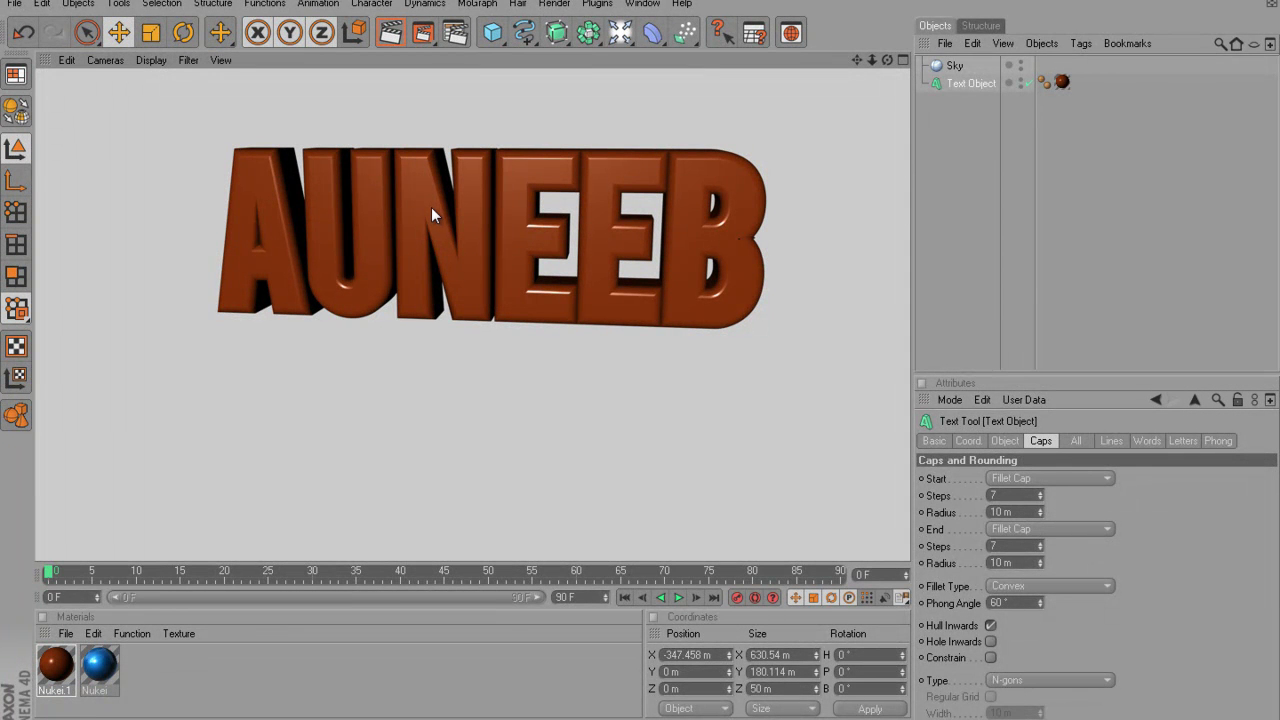
- Make the text editable and spin the letter A about 155° around its vertical axis
left_click(13, 118)
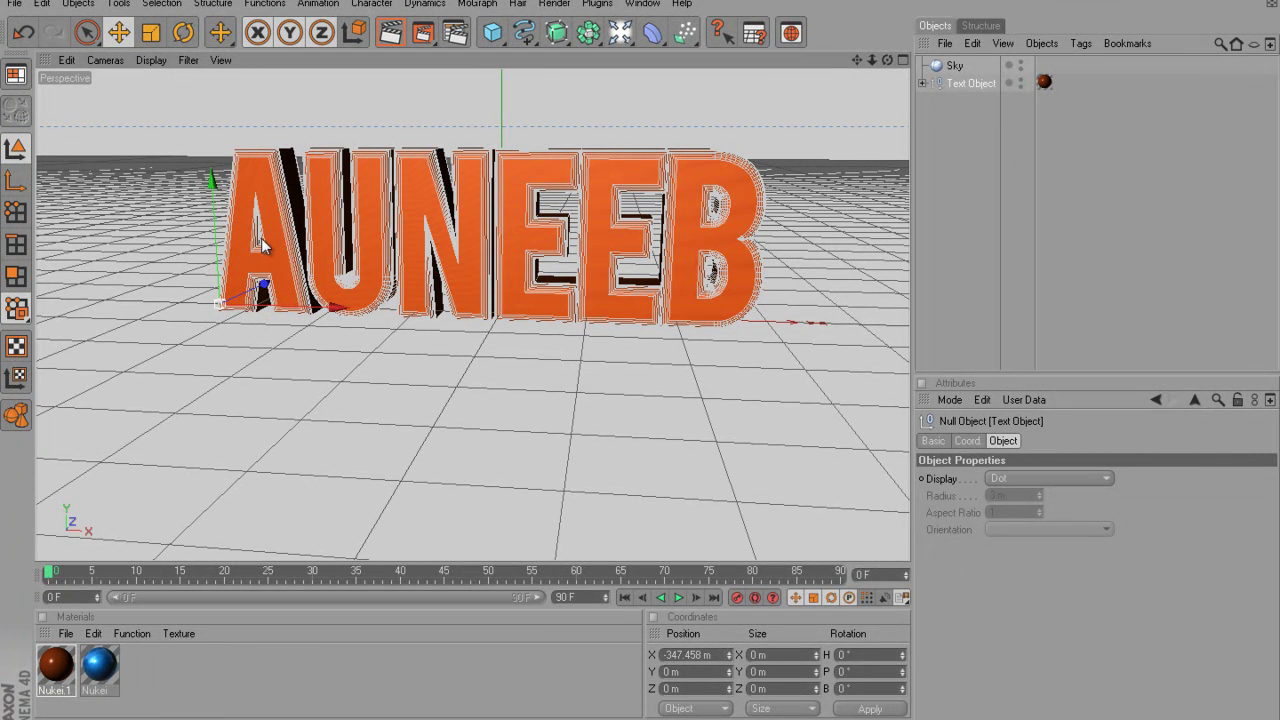
left_click(255, 188)
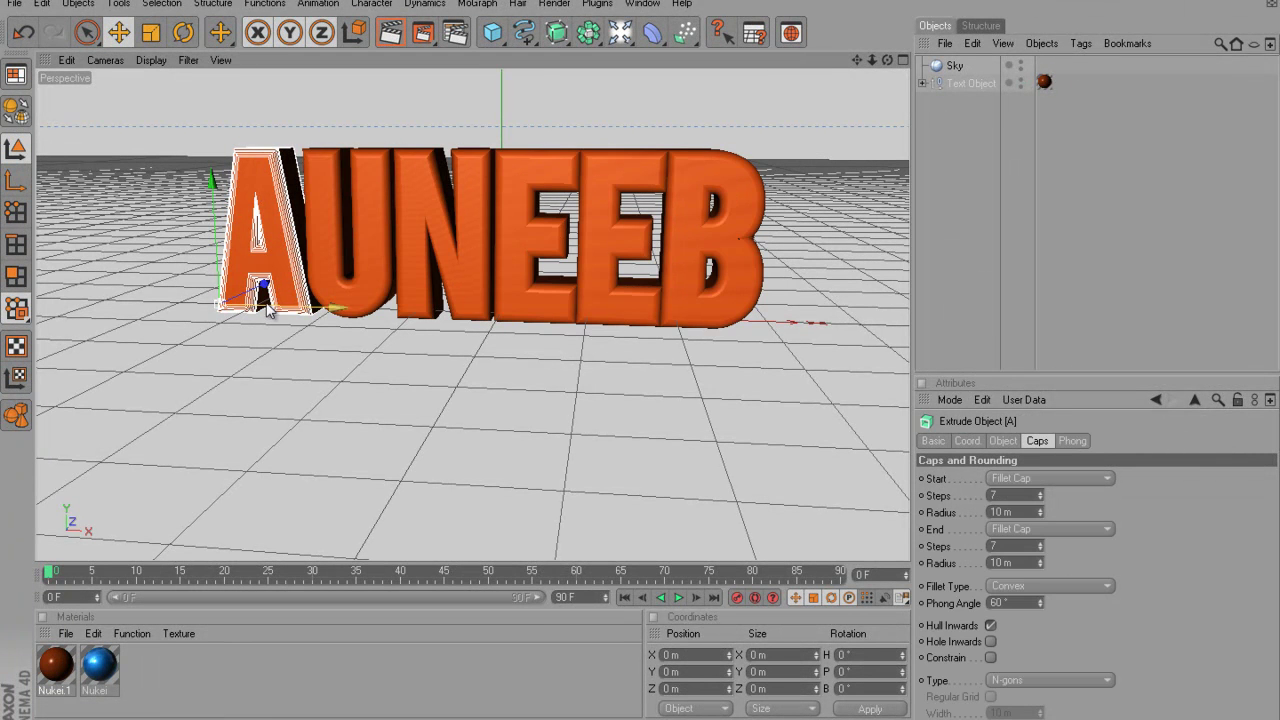
left_click(183, 32)
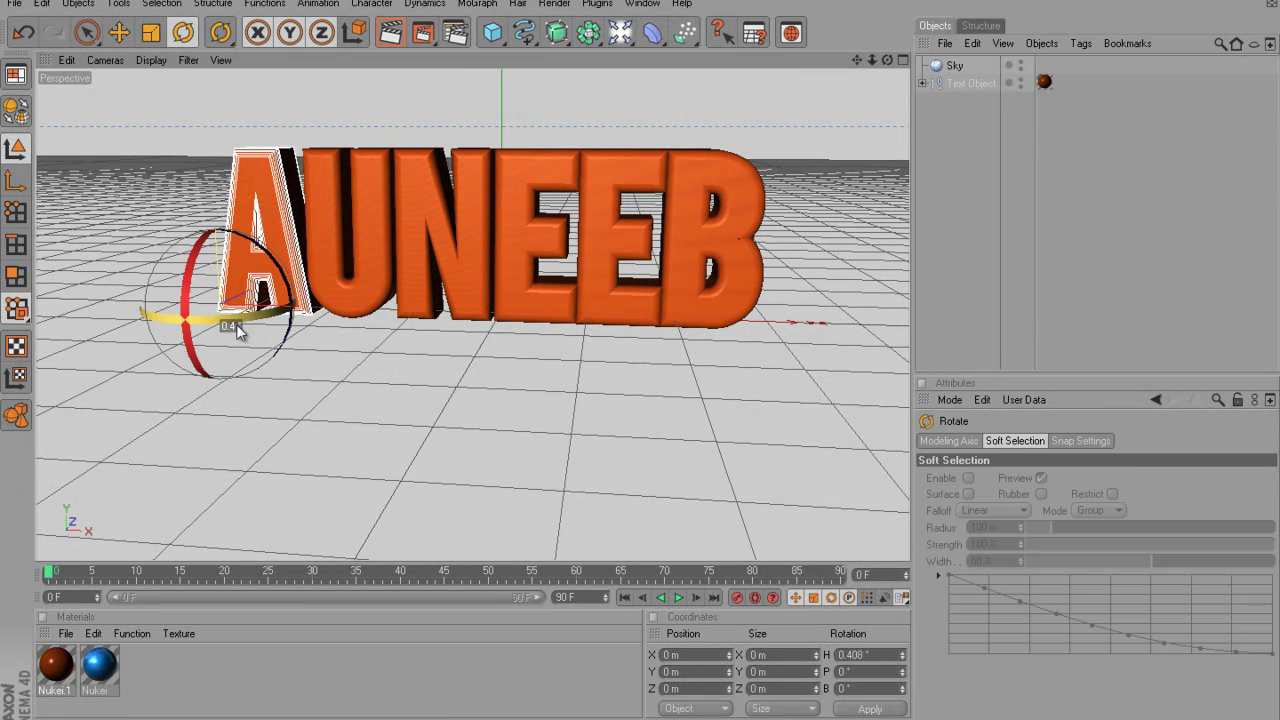
left_click_drag(236, 324, 315, 258)
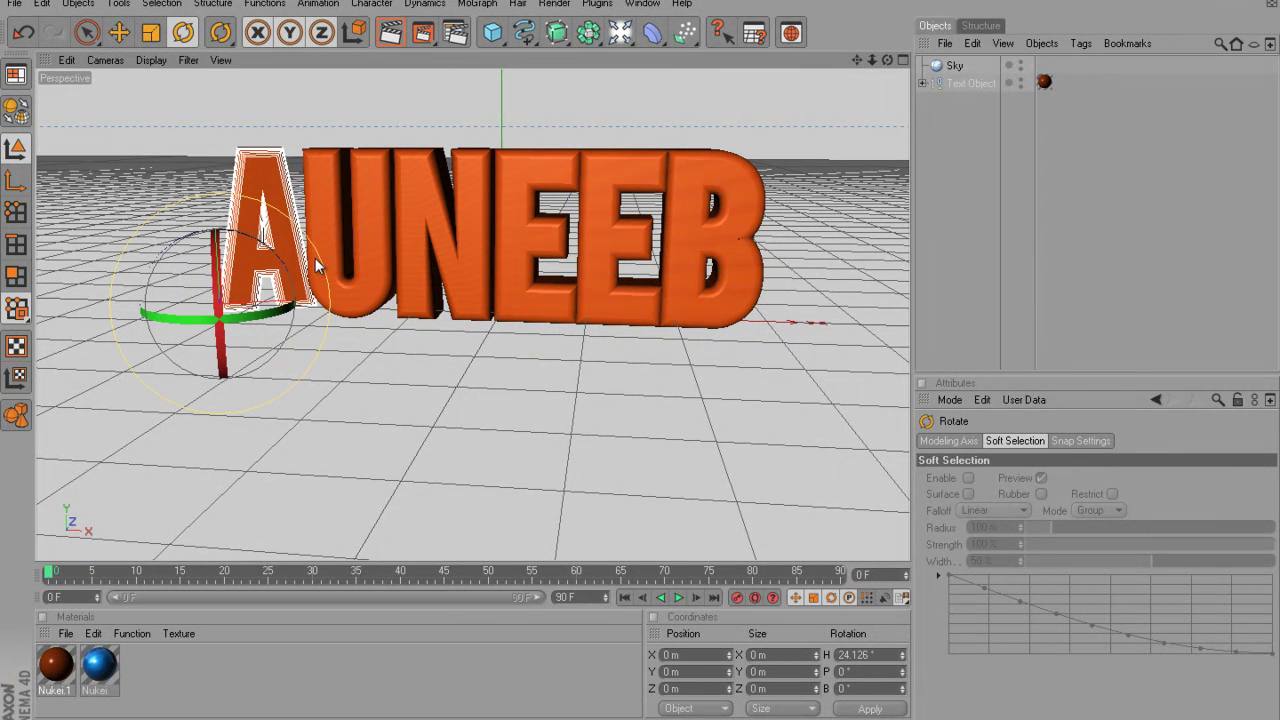
- Tilt the U backward and spin the N about -116°
left_click(327, 224)
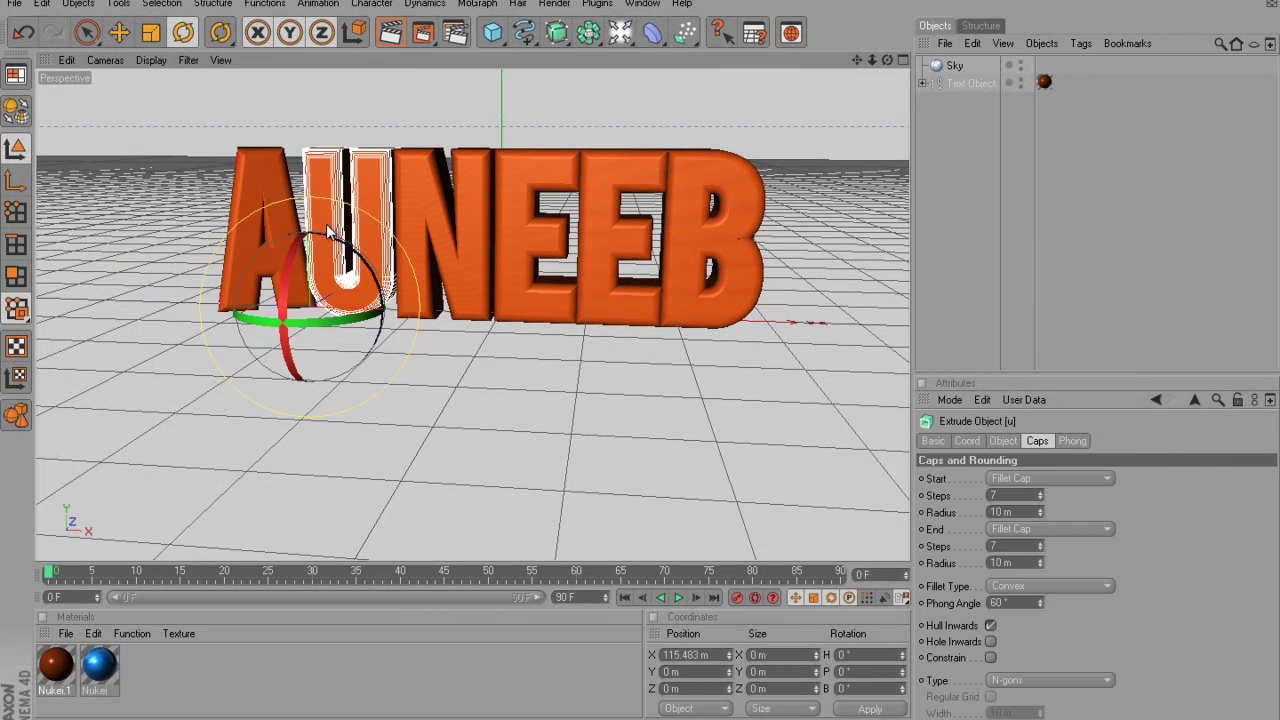
left_click_drag(293, 258, 403, 262)
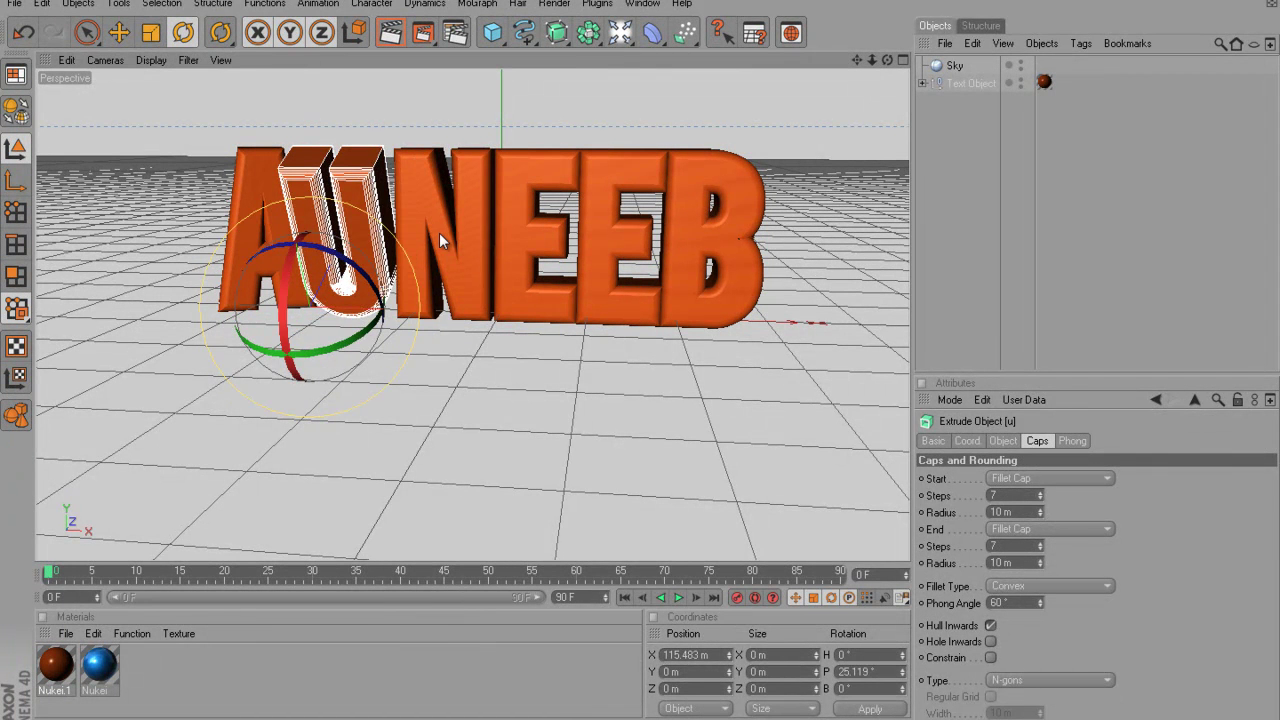
left_click(440, 240)
left_click_drag(400, 322, 689, 267)
- Rotate the B slightly and turn the first E upright on its side, spinning it around
left_click(522, 237)
left_click(603, 249)
left_click(690, 263)
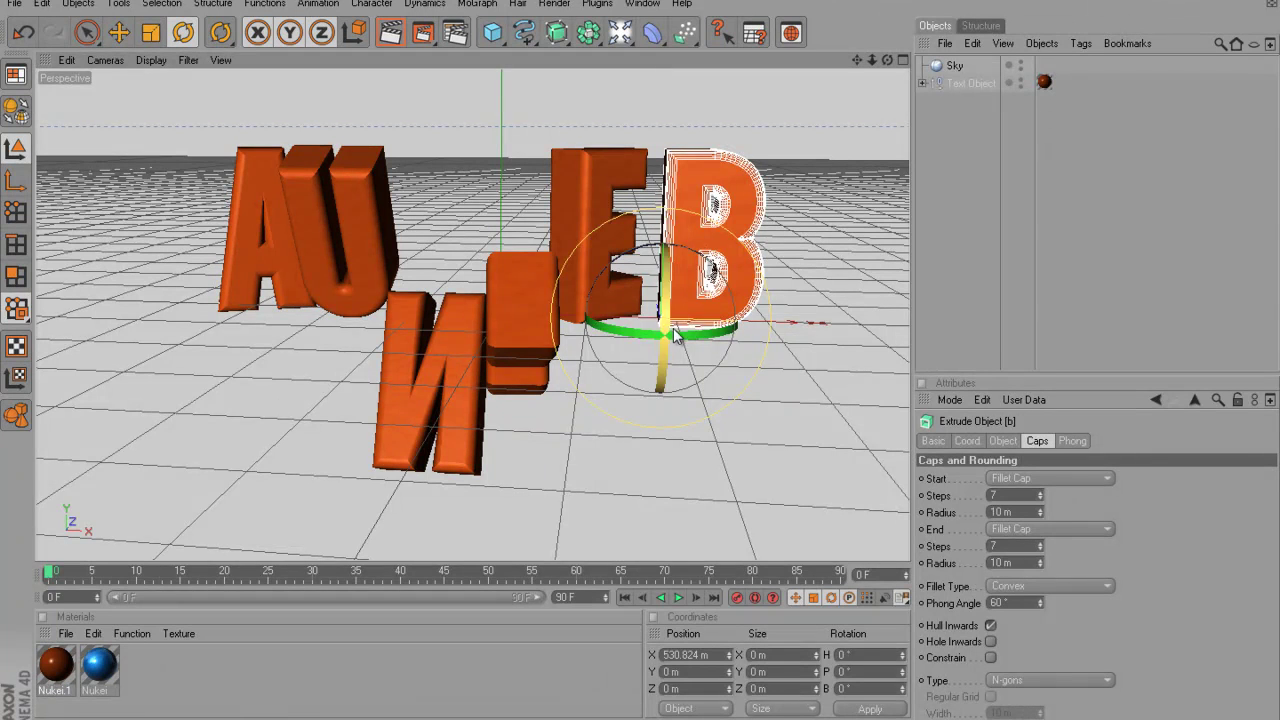
left_click_drag(668, 334, 708, 337)
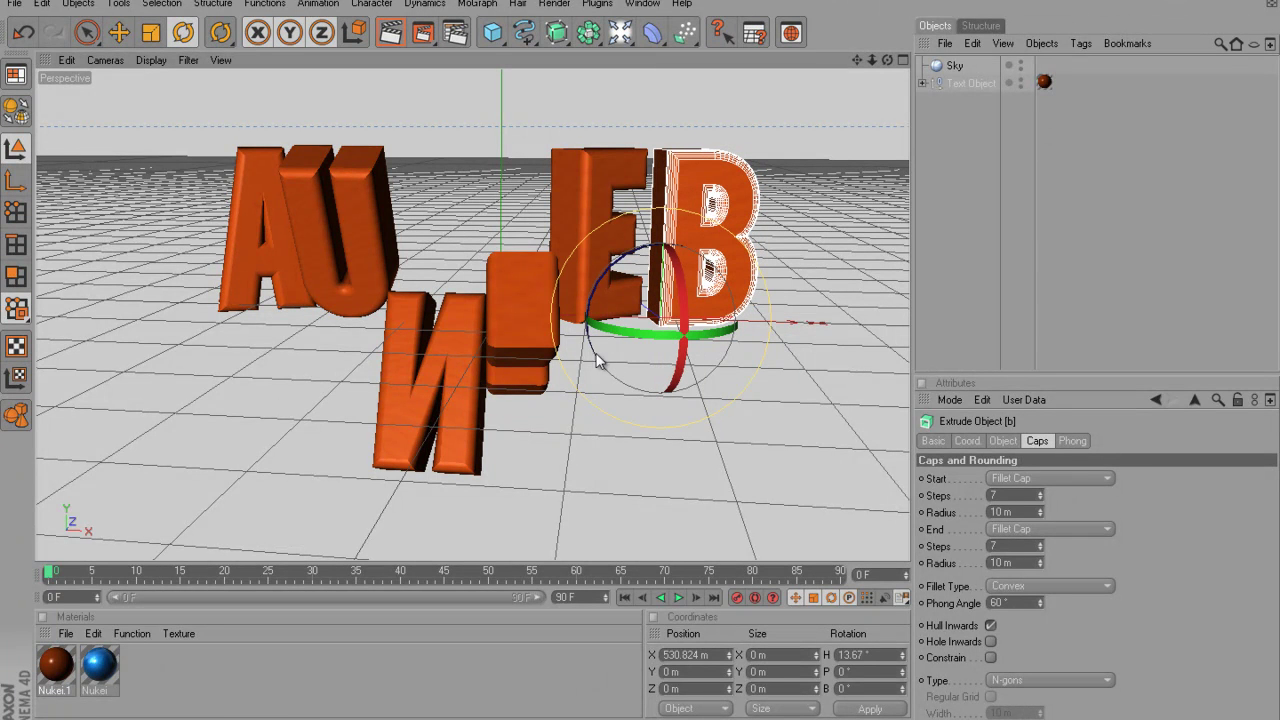
left_click(511, 304)
left_click_drag(496, 300, 505, 190)
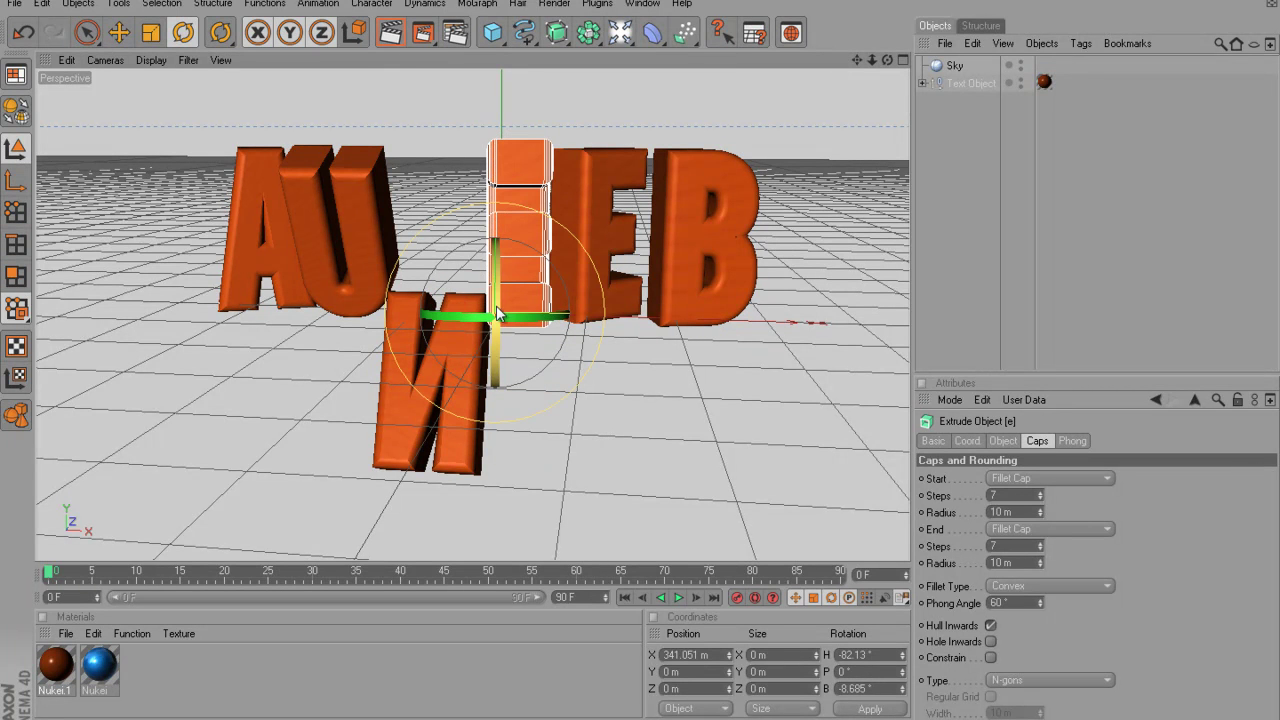
left_click_drag(493, 314, 278, 177)
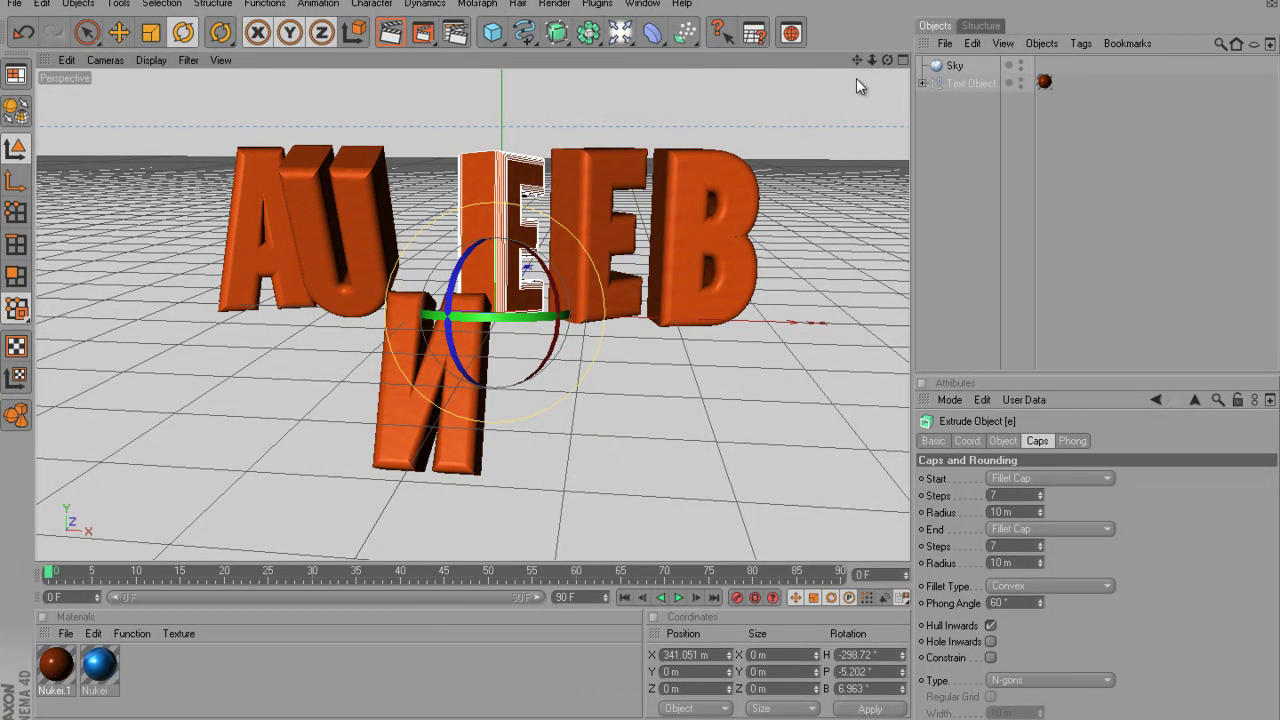
scroll(781, 167, "down", 2)
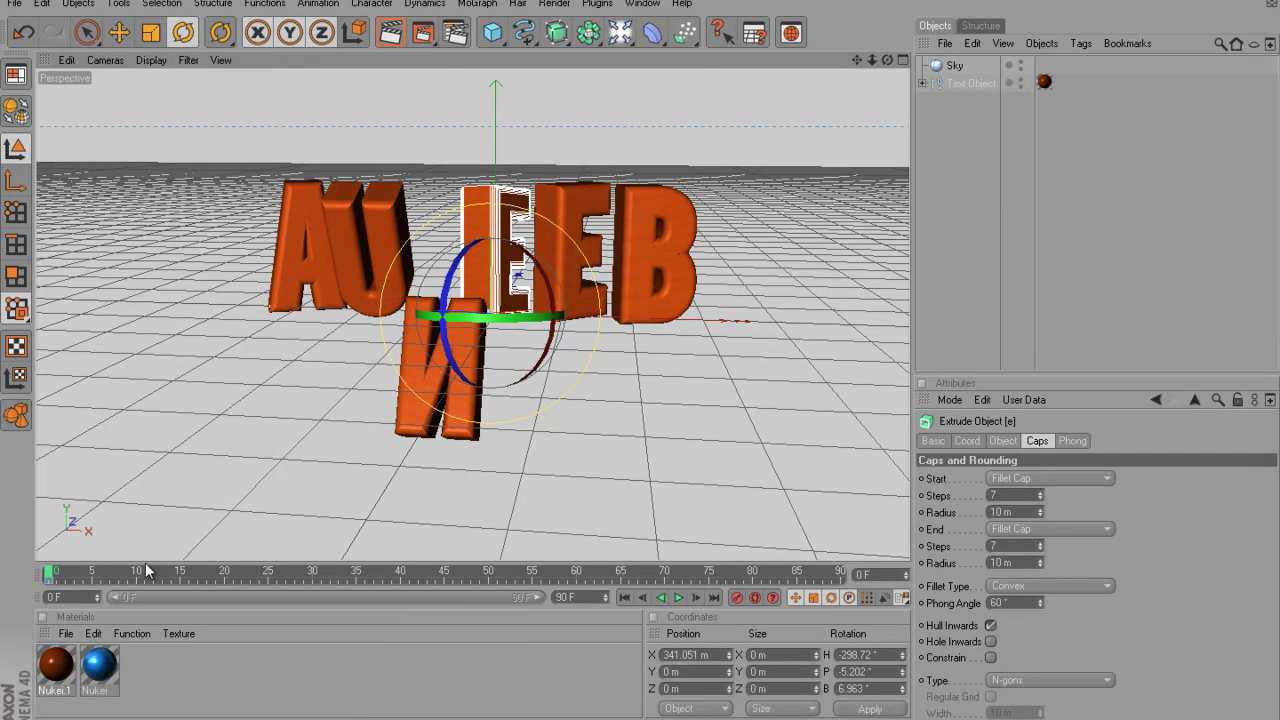
- Advance the timeline toward the end, enable autokeying, and expand the hierarchy to select A
left_click_drag(55, 572, 294, 607)
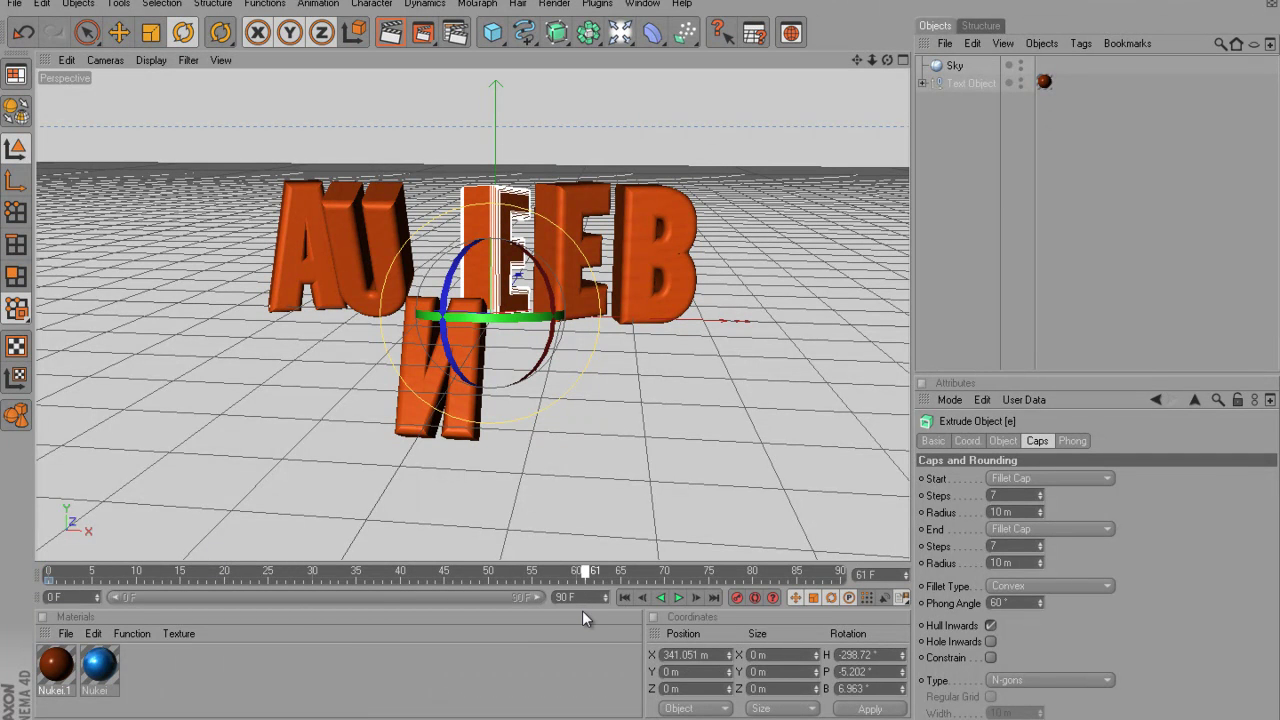
left_click_drag(583, 611, 881, 580)
left_click(756, 597)
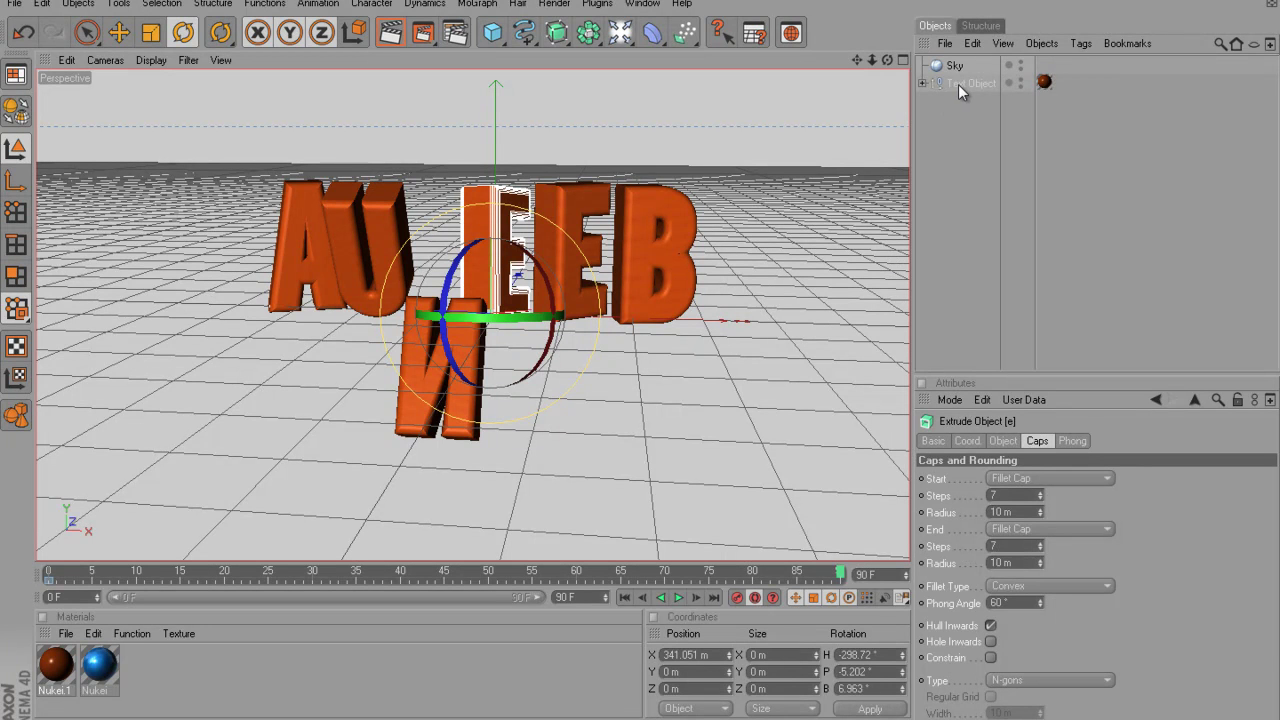
left_click(922, 83)
left_click(932, 101)
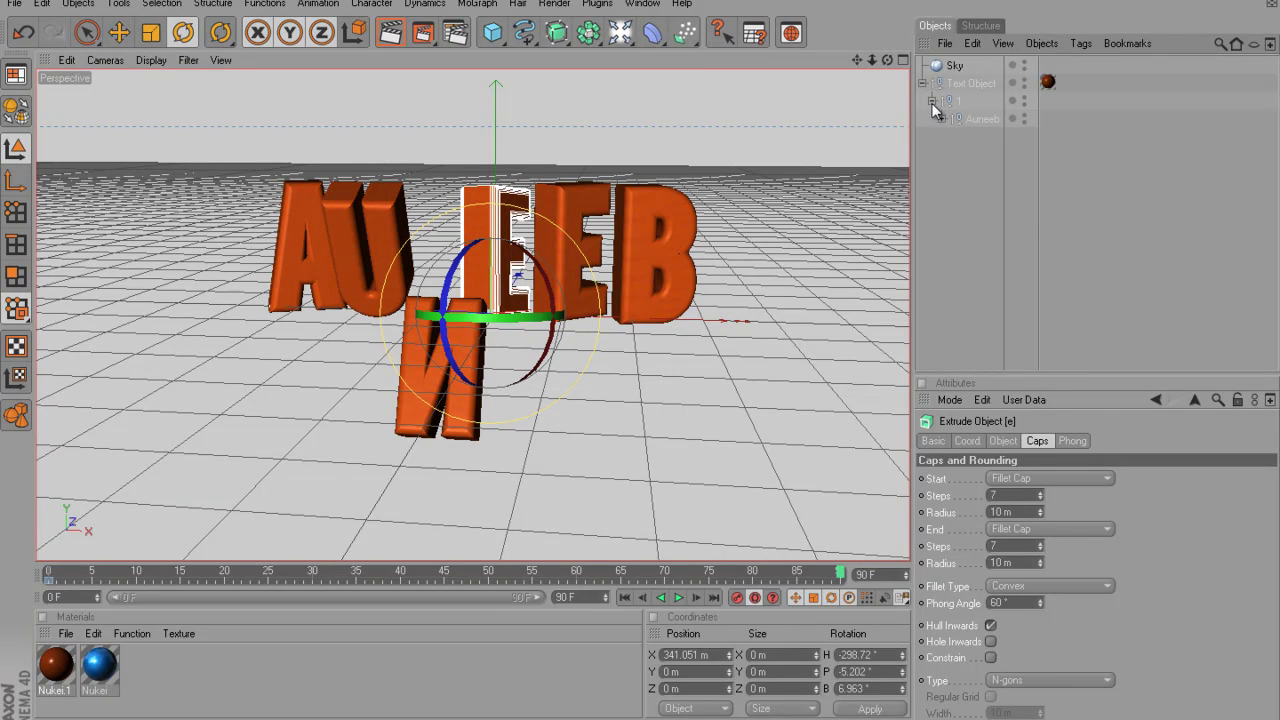
left_click(941, 119)
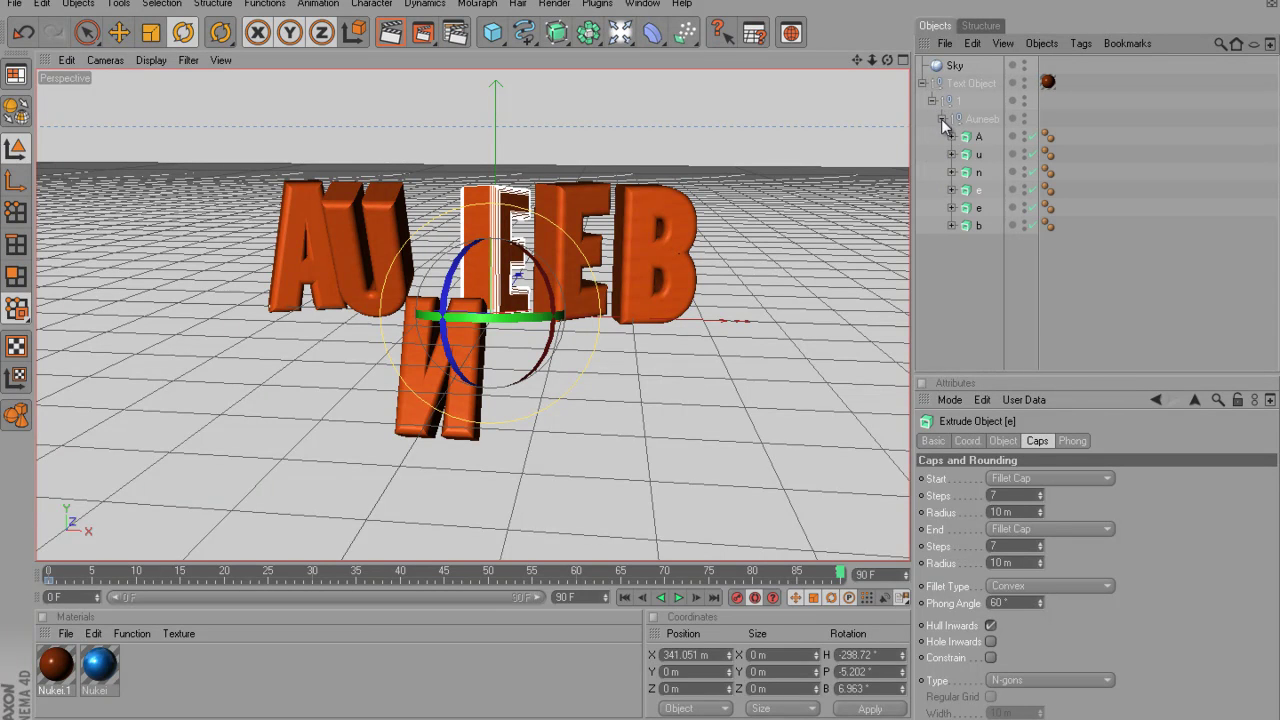
left_click(986, 138)
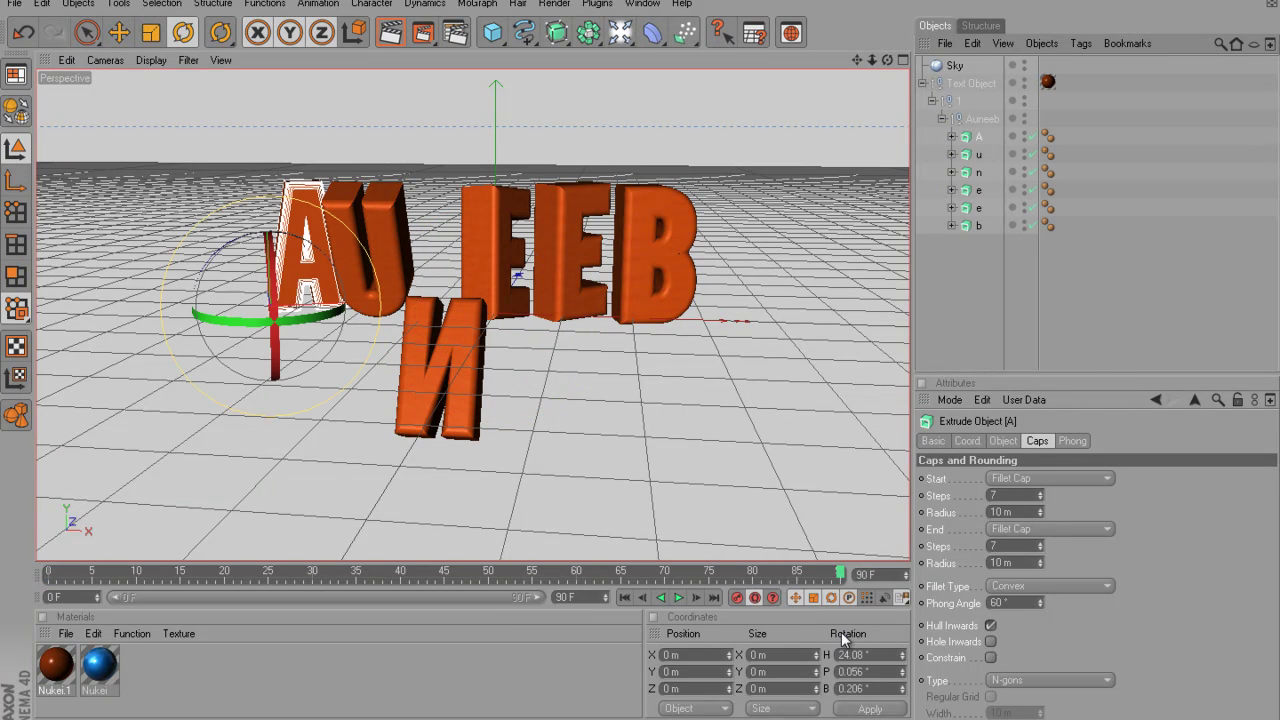
- Set the A's heading, pitch and bank rotation to 0
double_click(877, 654)
type("0")
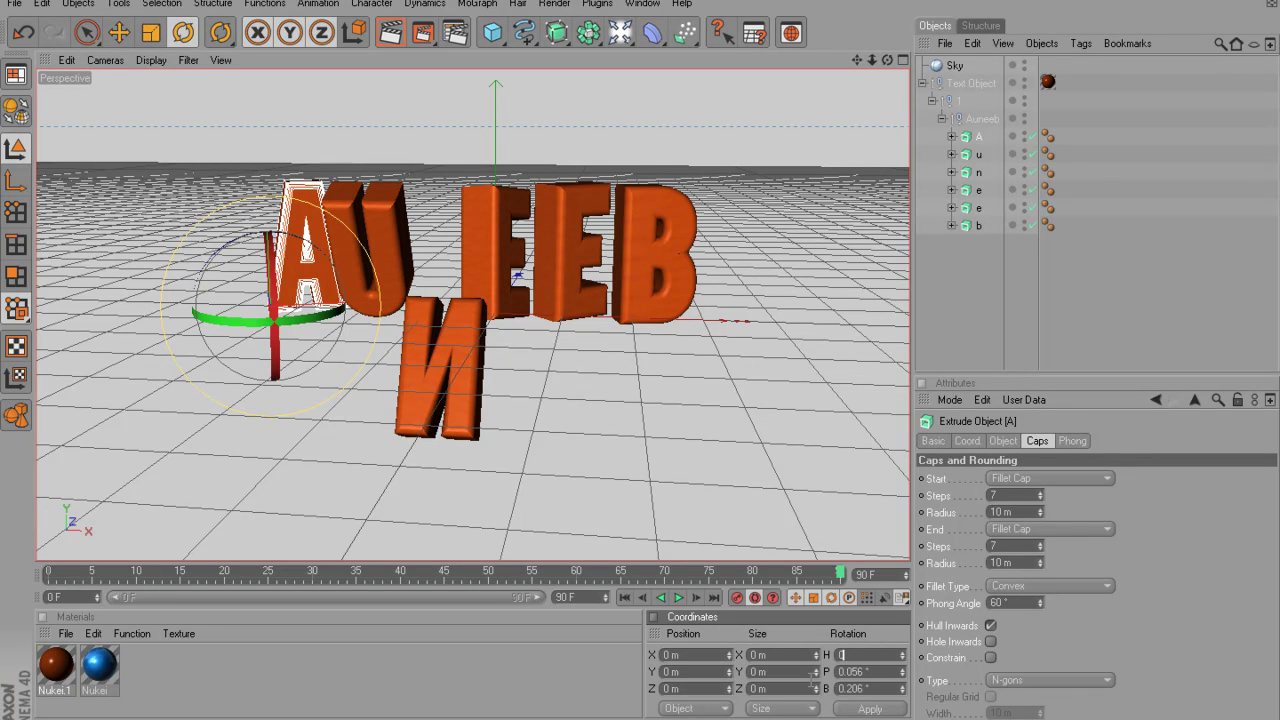
double_click(875, 671)
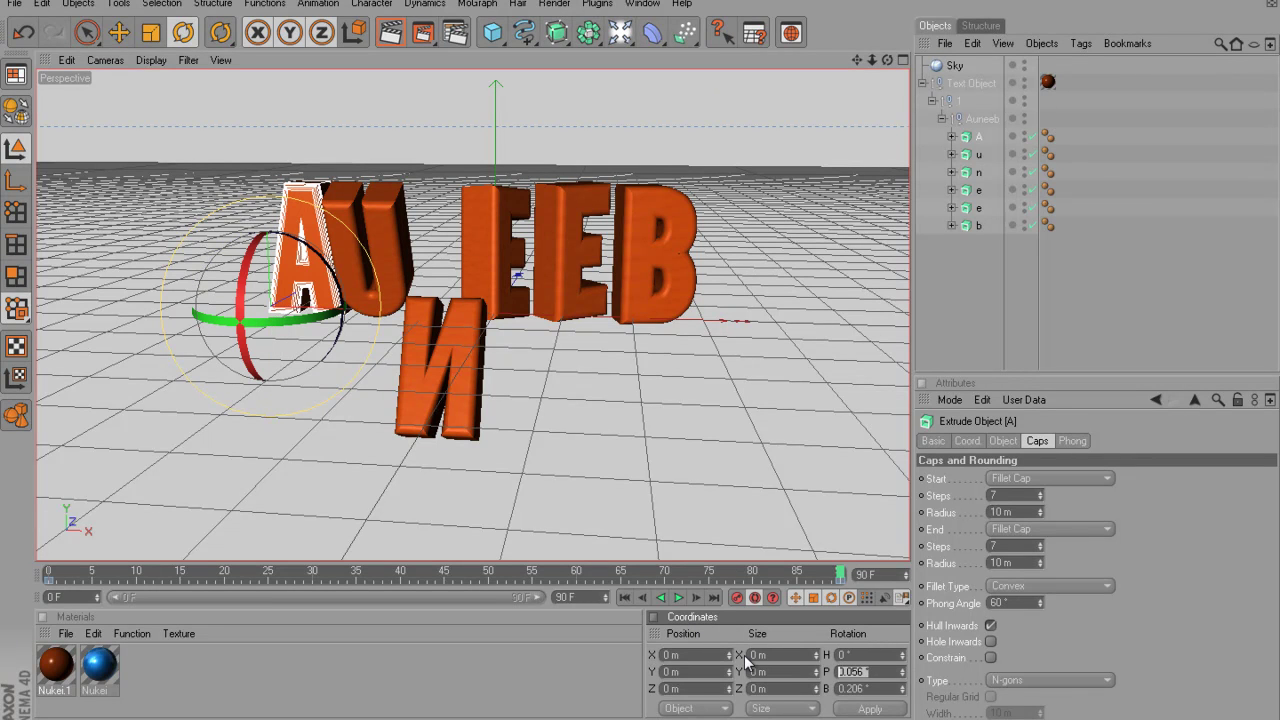
type("0")
key("Tab")
type("0")
key("Return")
- Reset the pitch rotation of the u and n letters to 0
left_click(980, 156)
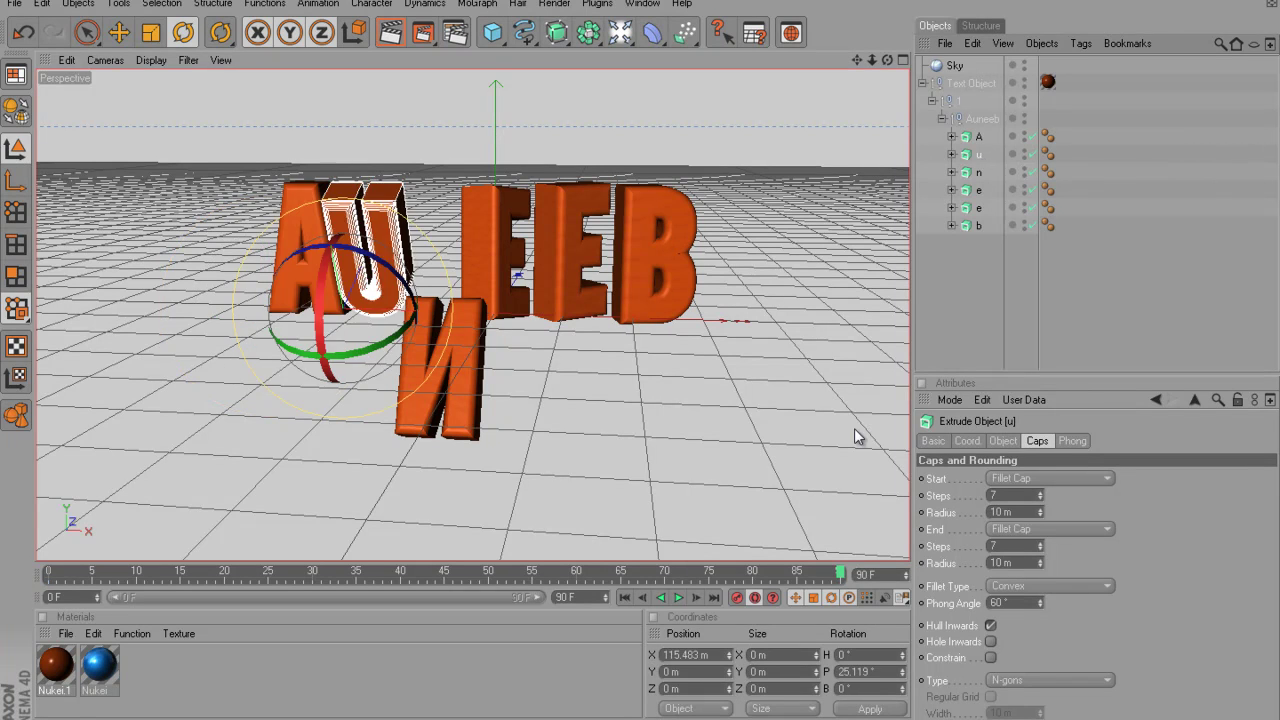
double_click(860, 671)
type("0")
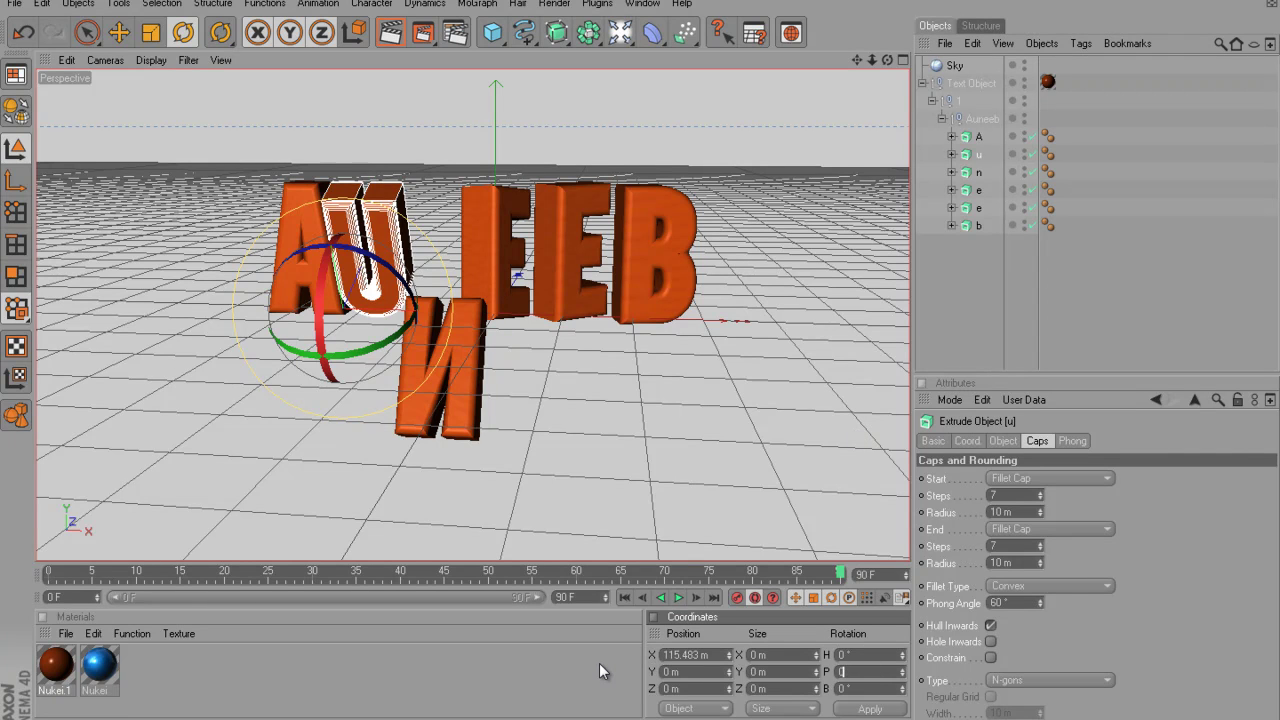
key("Return")
left_click(979, 173)
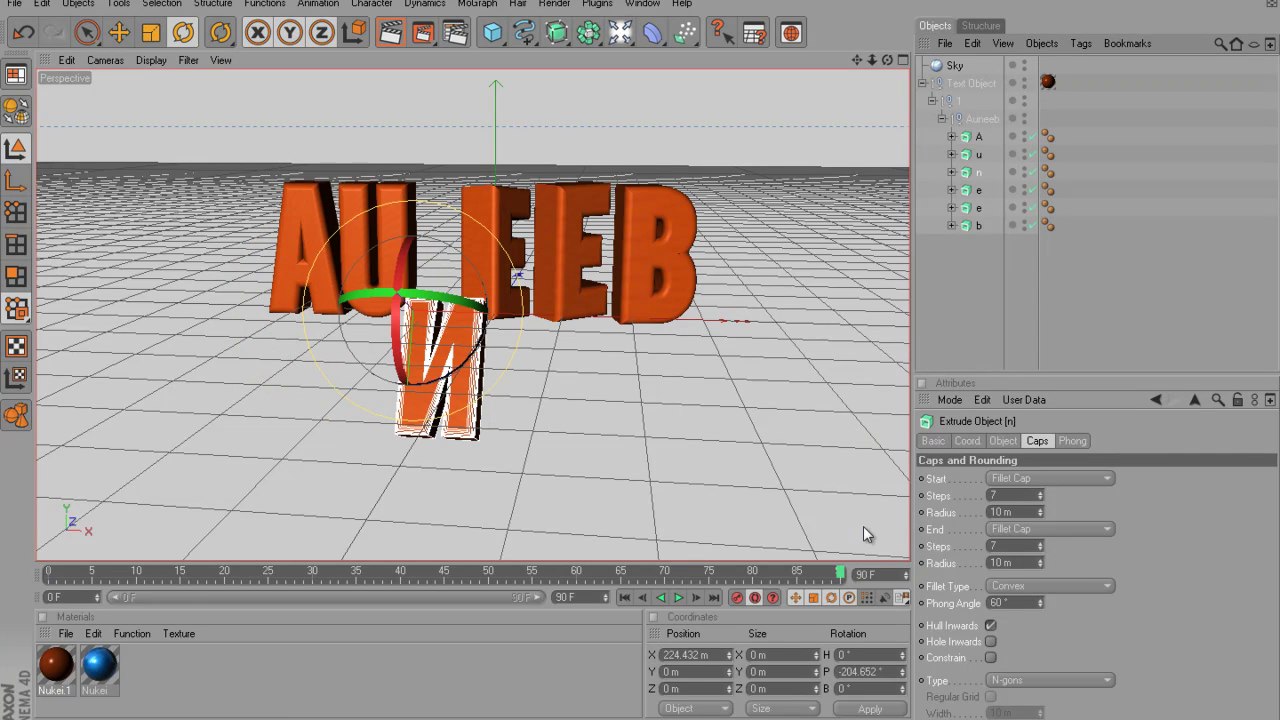
double_click(860, 671)
type("0")
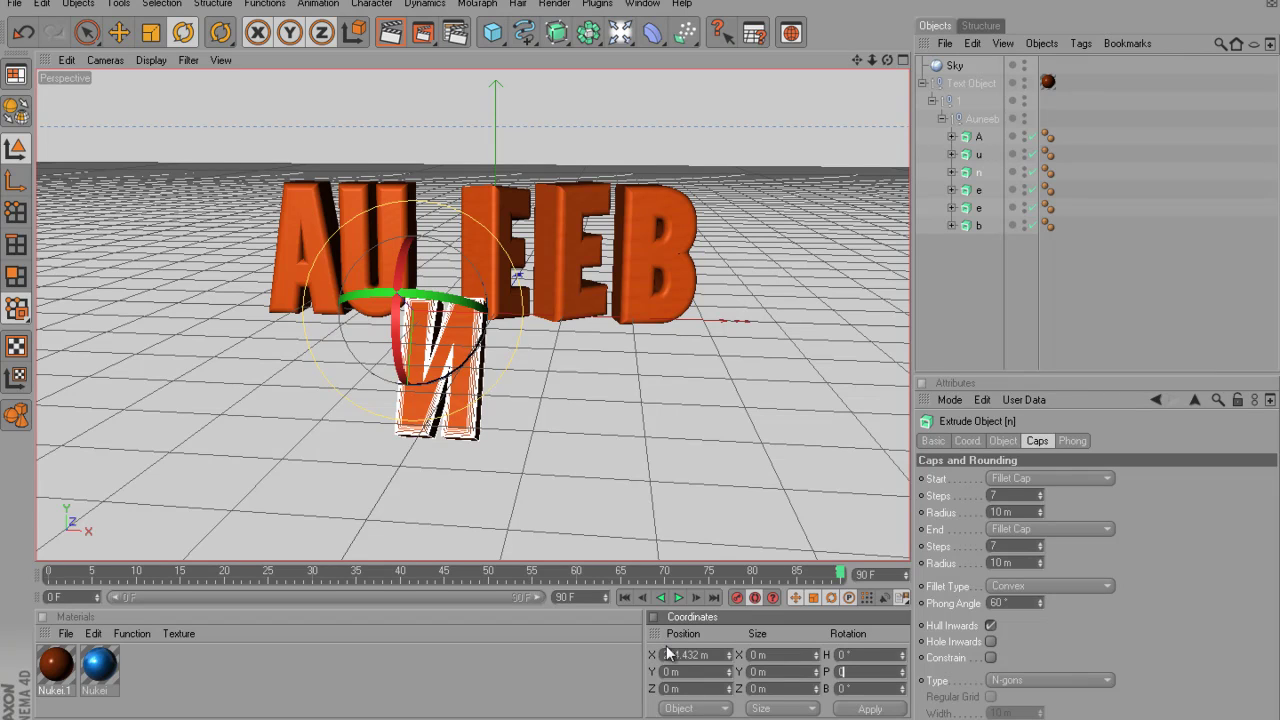
key("Return")
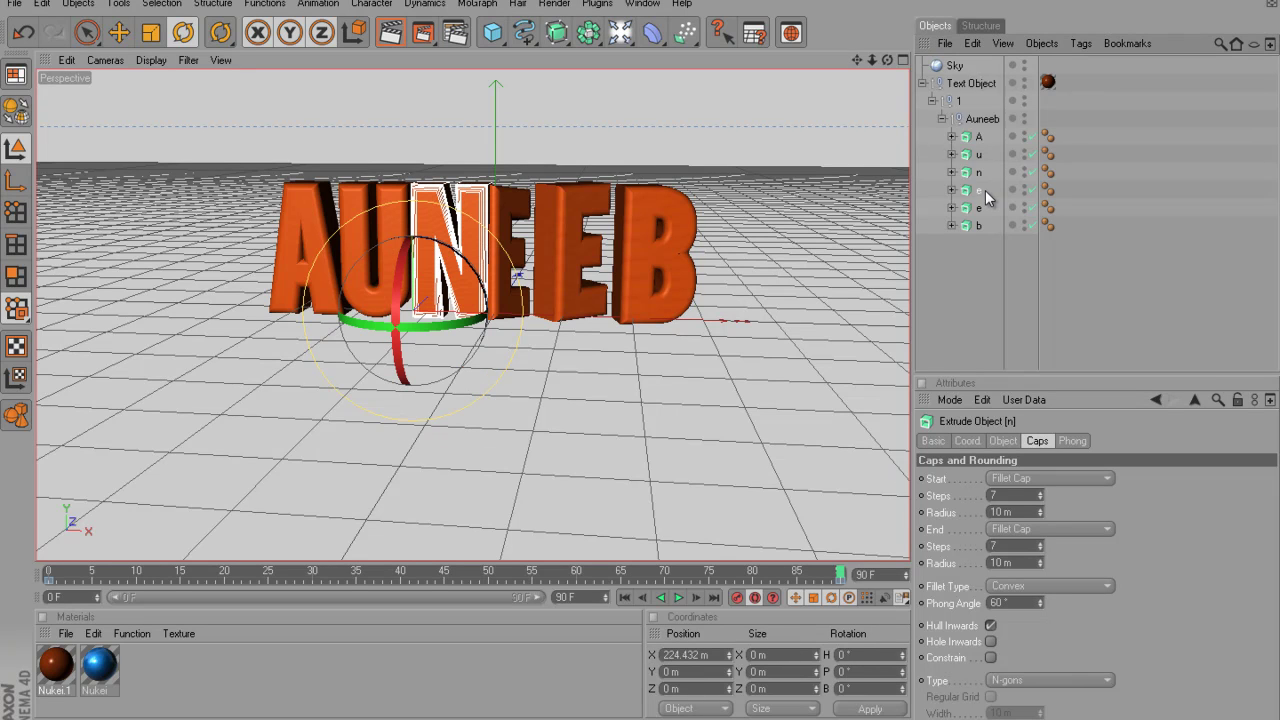
- Zero the first e's heading and pitch, and the second e's heading
left_click(985, 190)
double_click(860, 654)
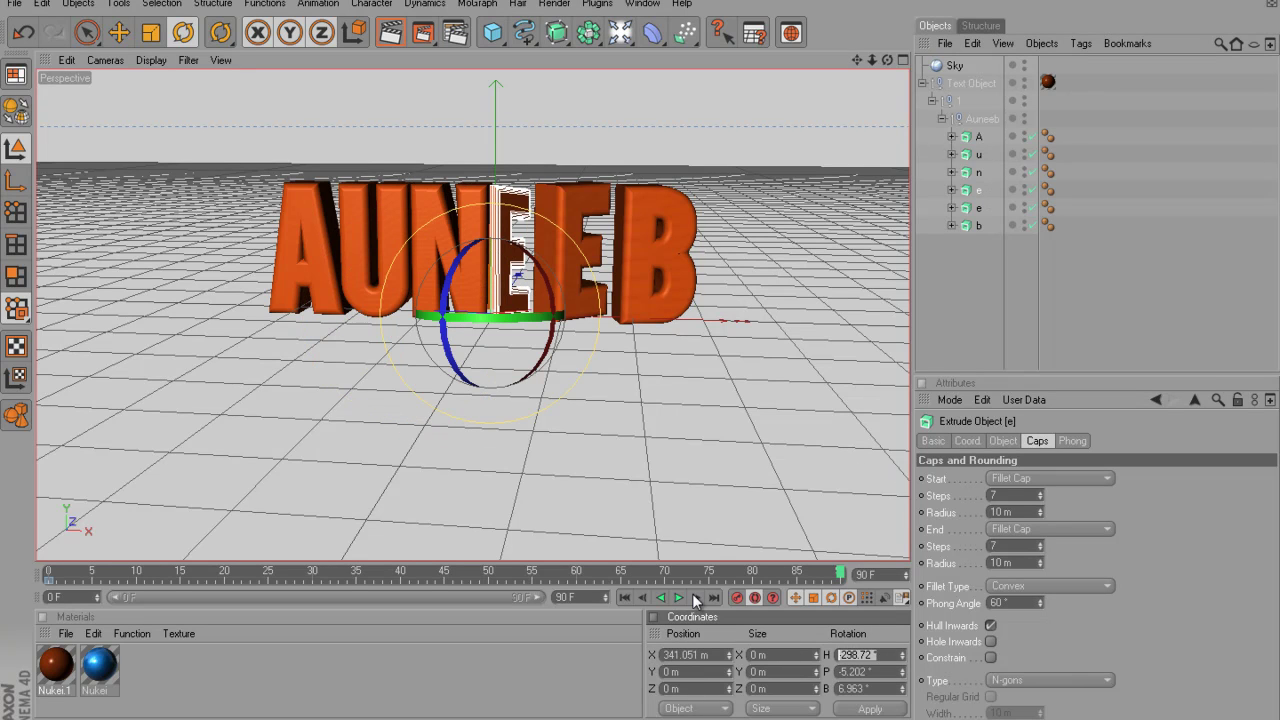
type("0")
key("Return")
double_click(878, 671)
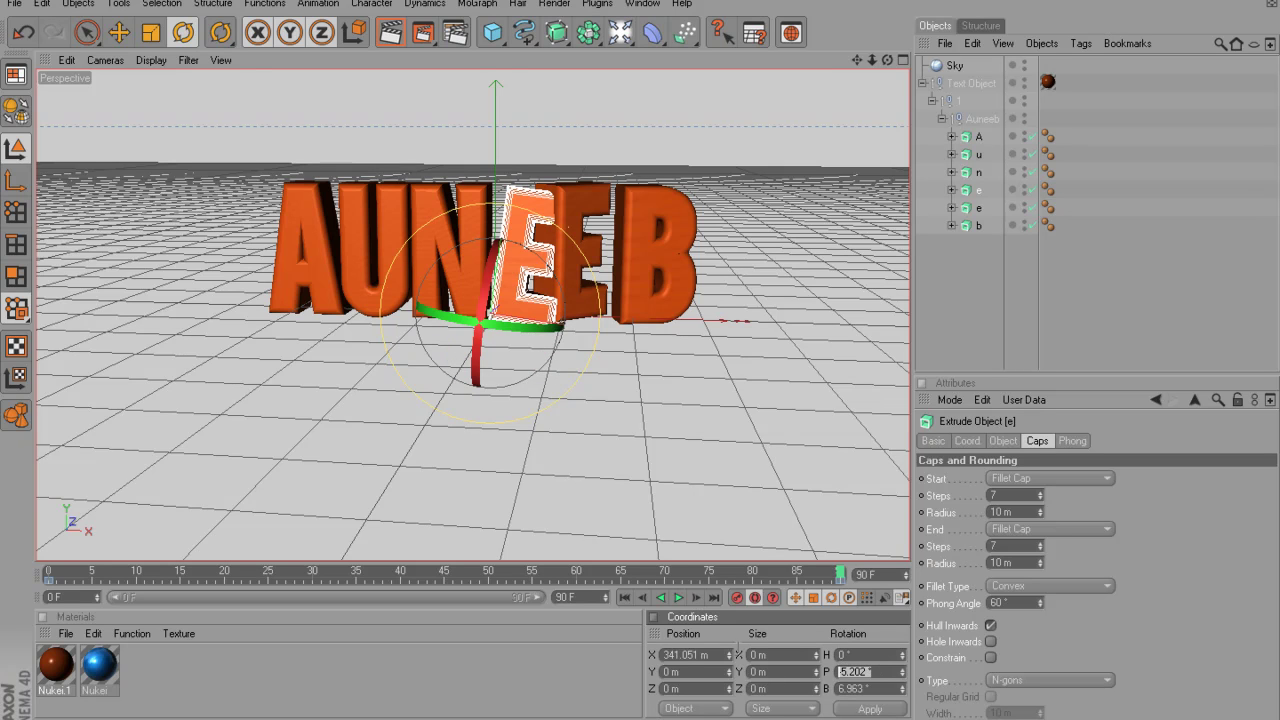
type("0")
key("Return")
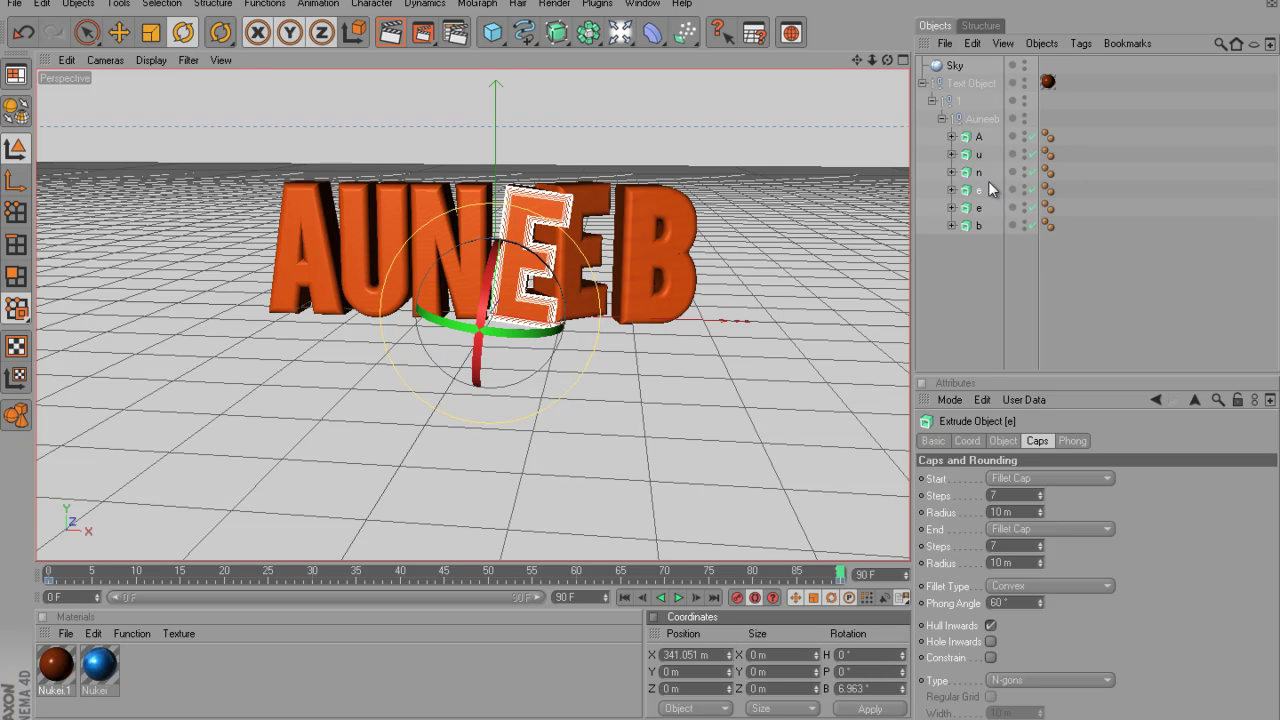
left_click(982, 208)
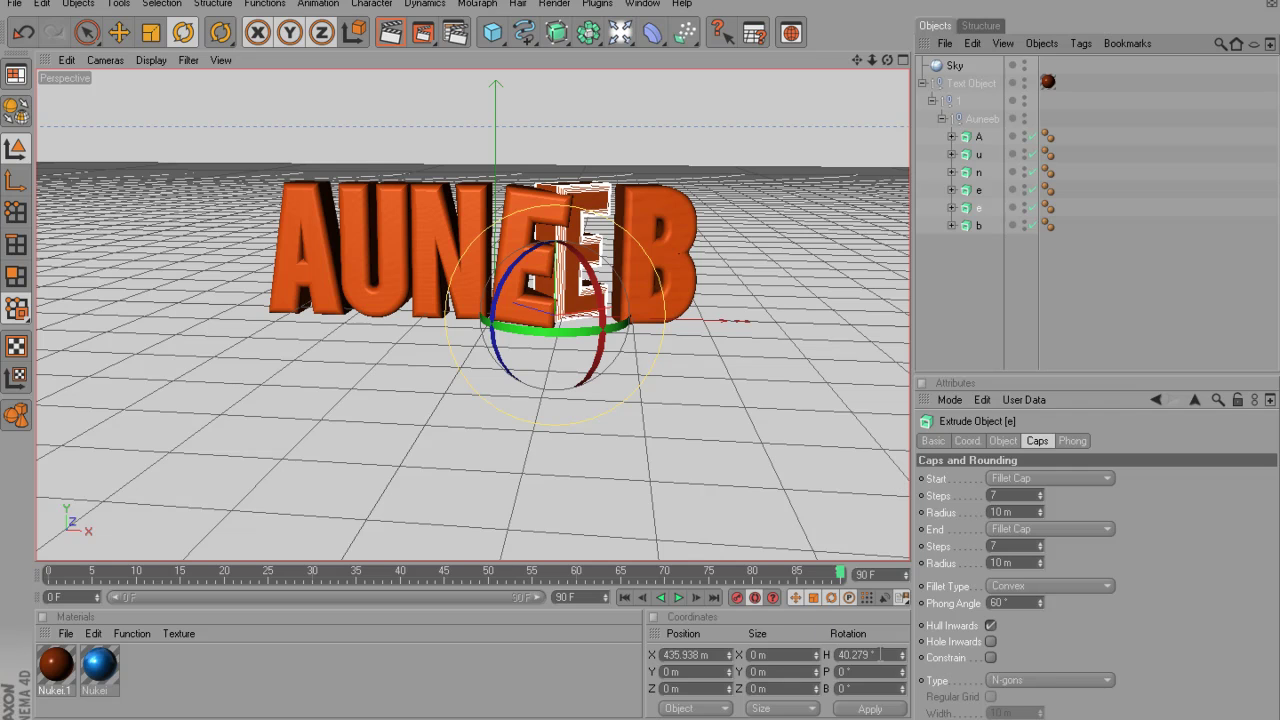
double_click(858, 654)
type("0")
key("Return")
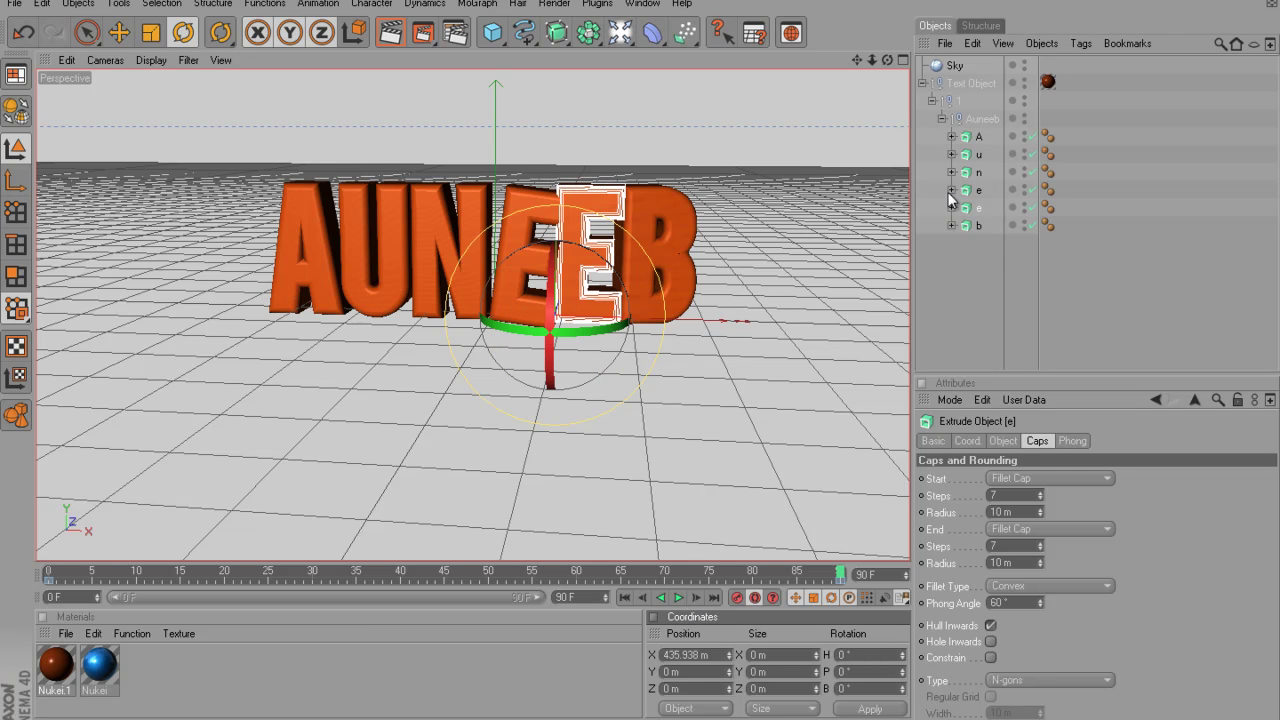
- Set the b's heading rotation and the first e's bank rotation to 0
left_click(988, 229)
double_click(858, 654)
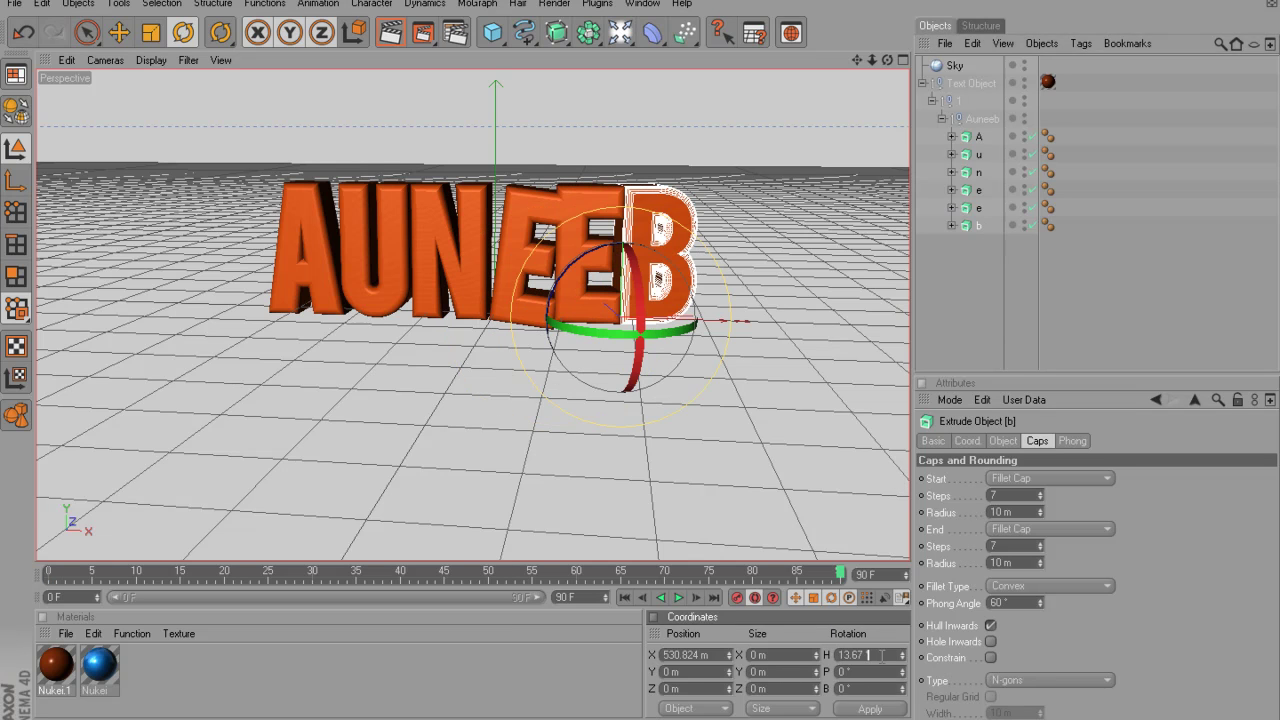
type("0")
key("Return")
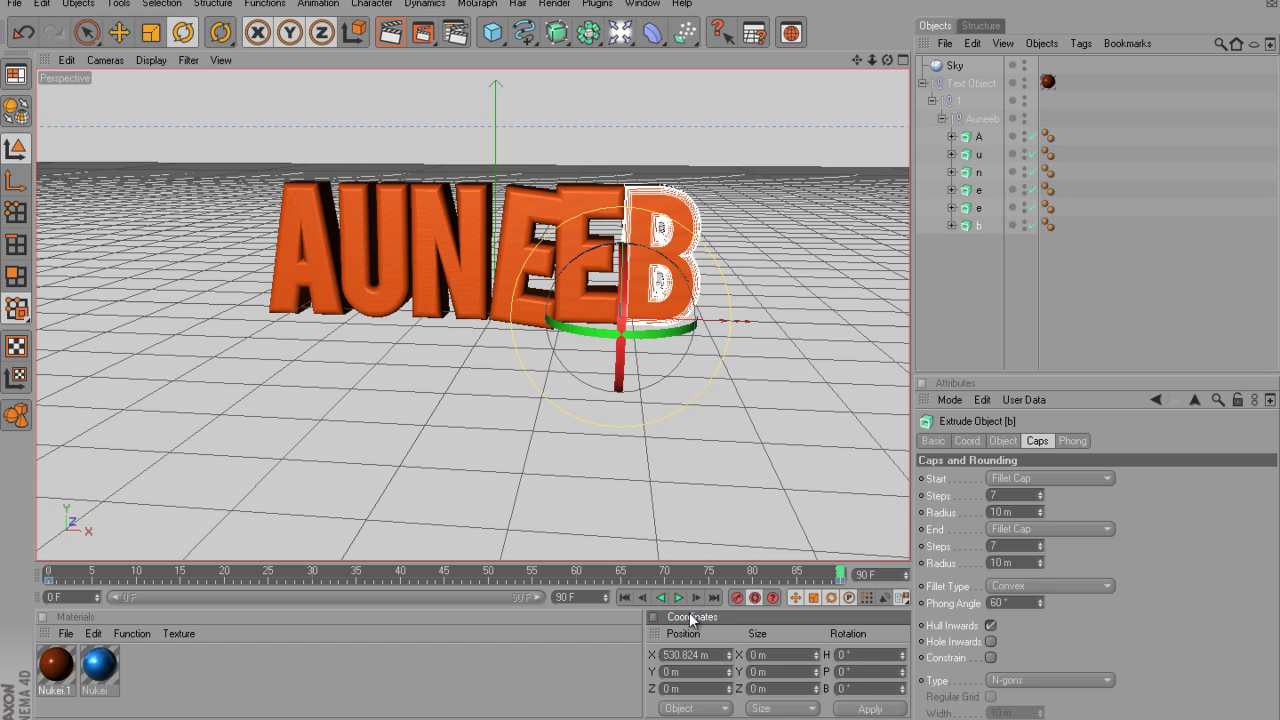
left_click(984, 191)
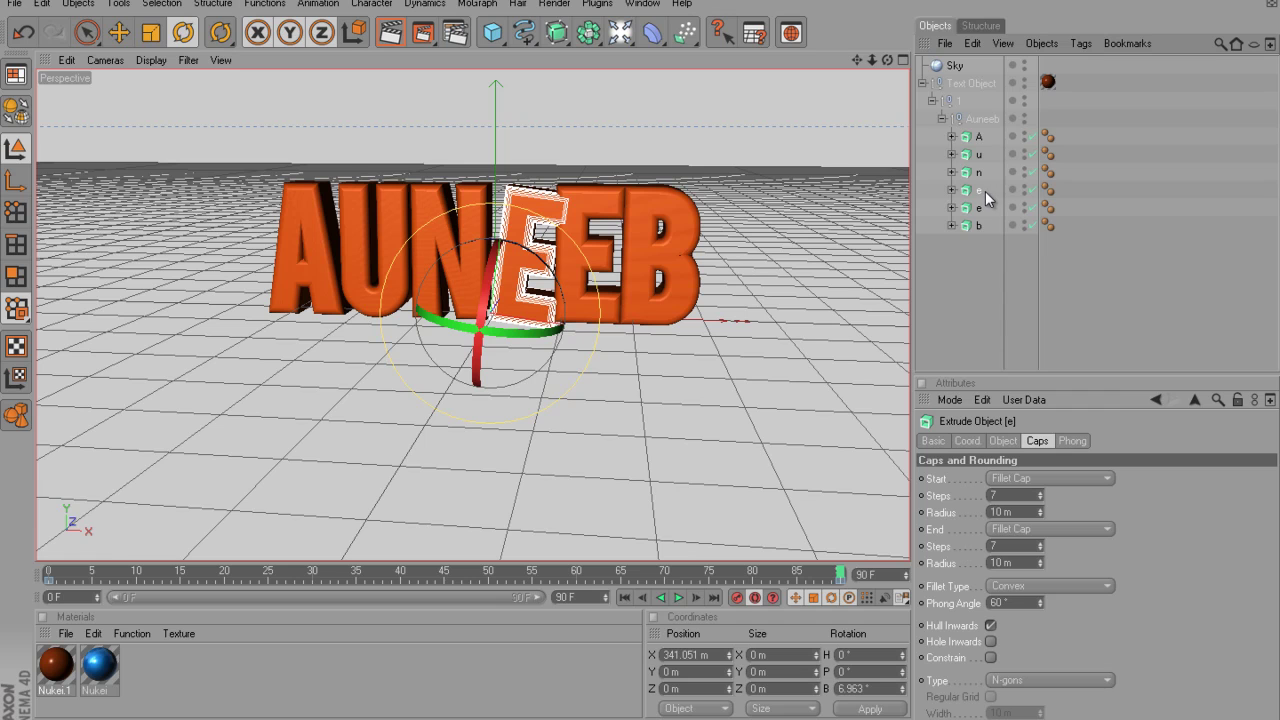
double_click(858, 688)
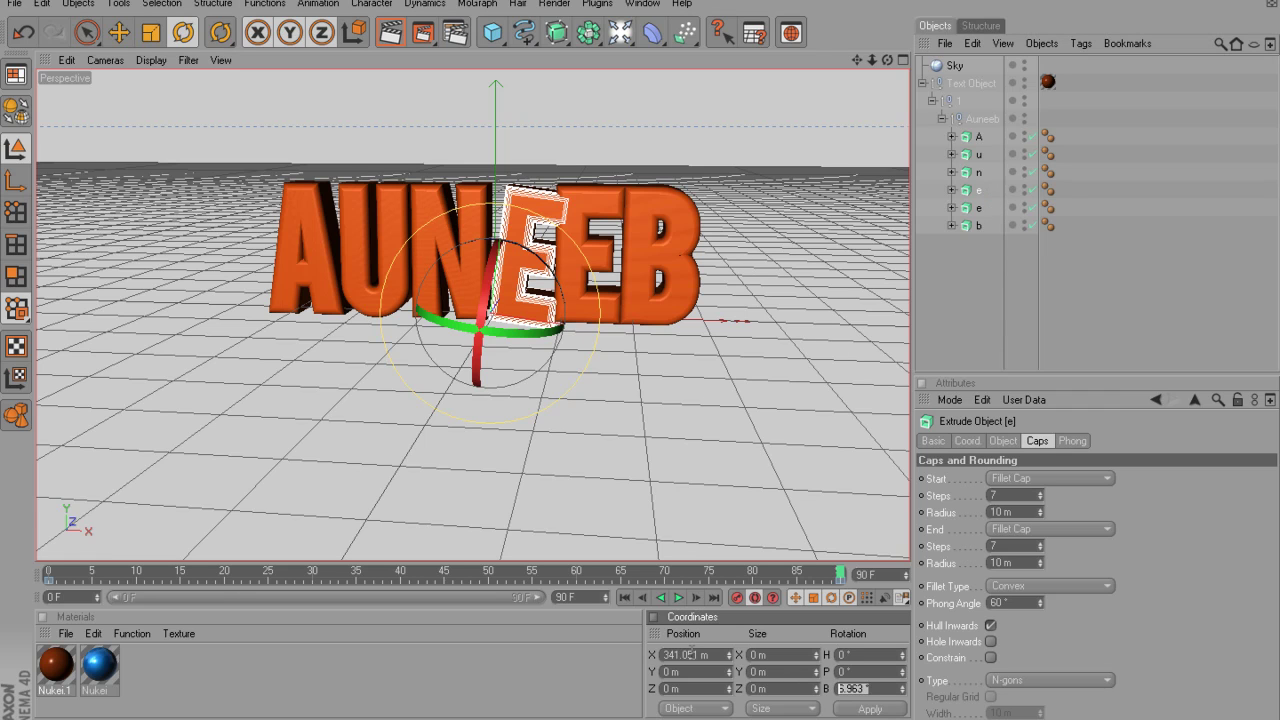
type("0")
key("Return")
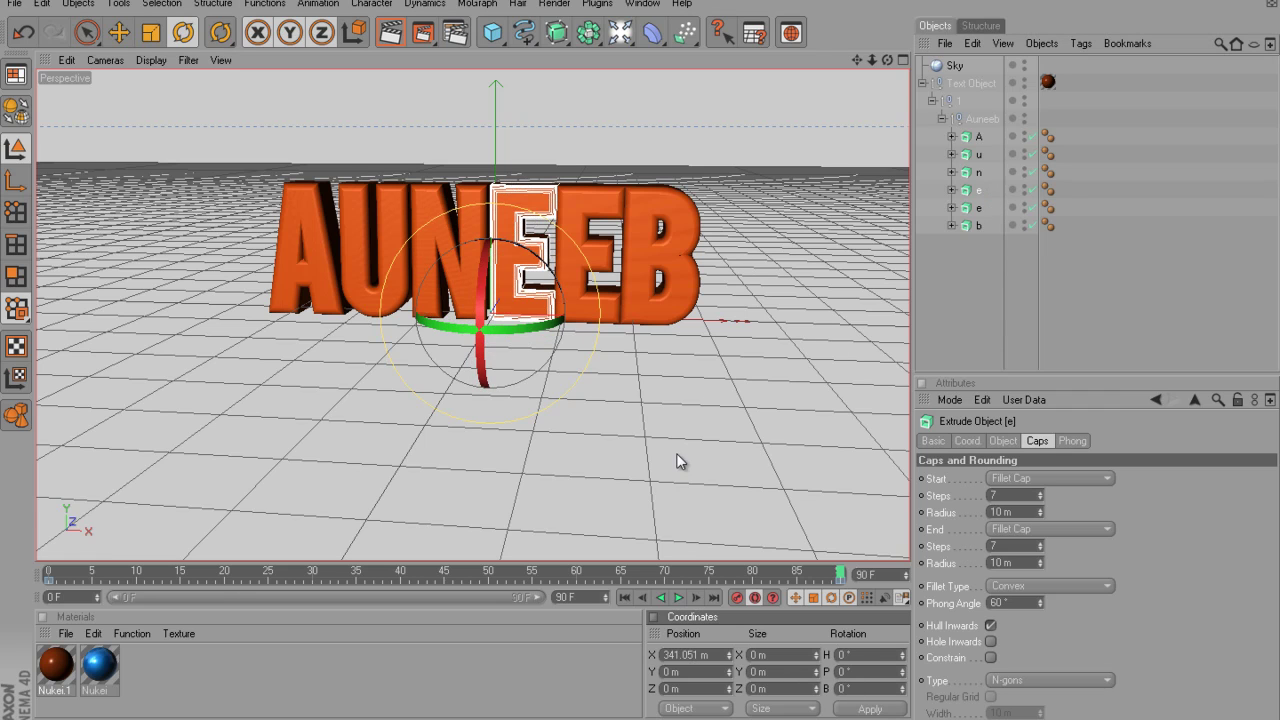
- Orbit to a frontal view, play the letter animation from frame 0, and return to frame 0
left_click_drag(876, 62, 853, 102)
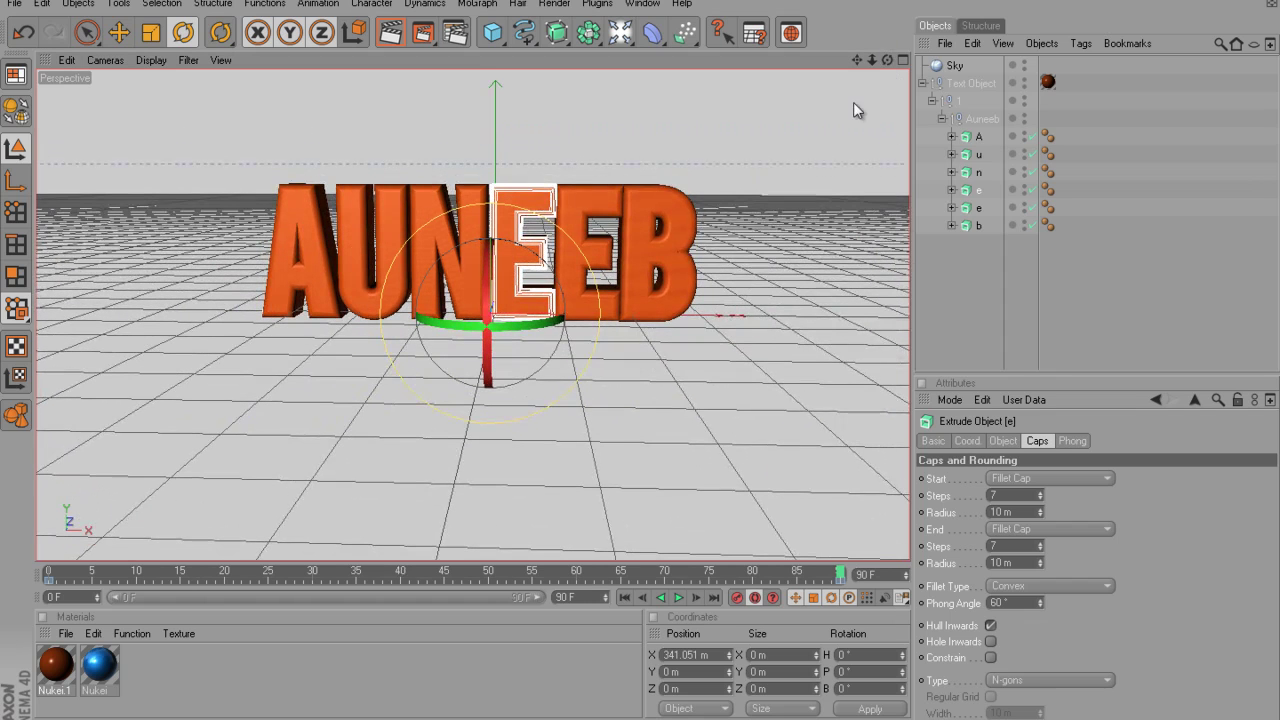
left_click(623, 598)
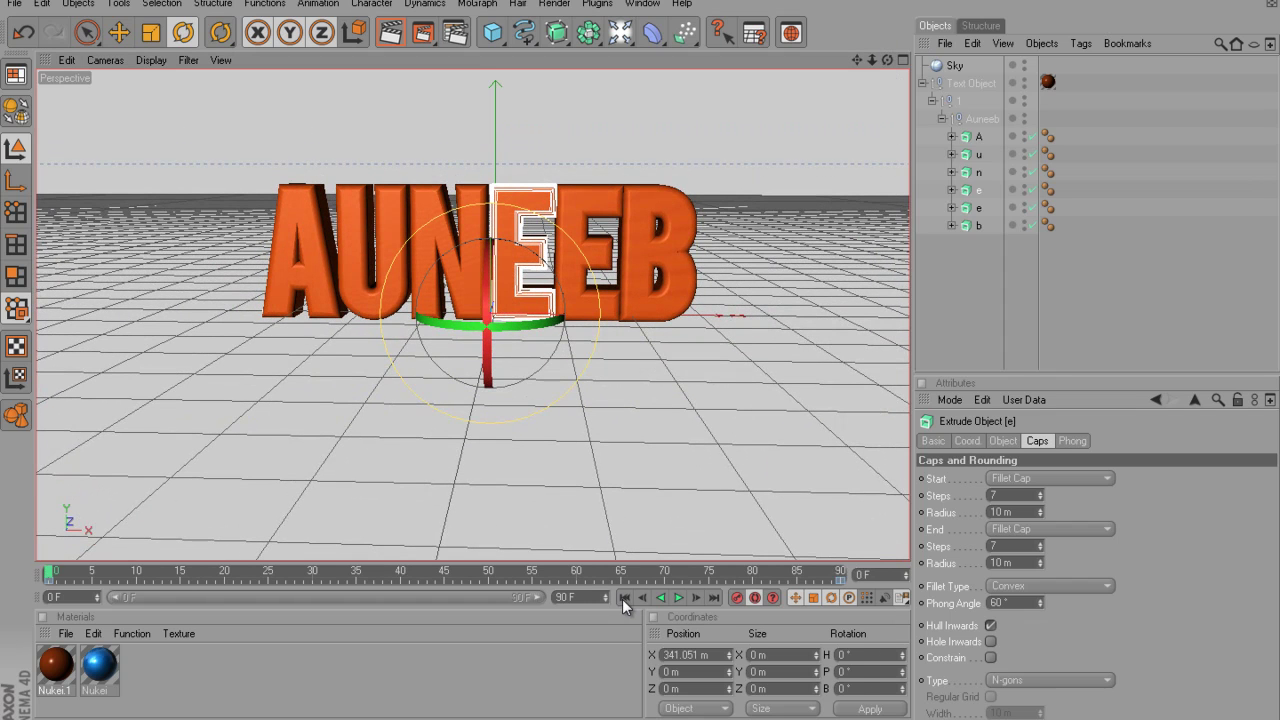
left_click(679, 598)
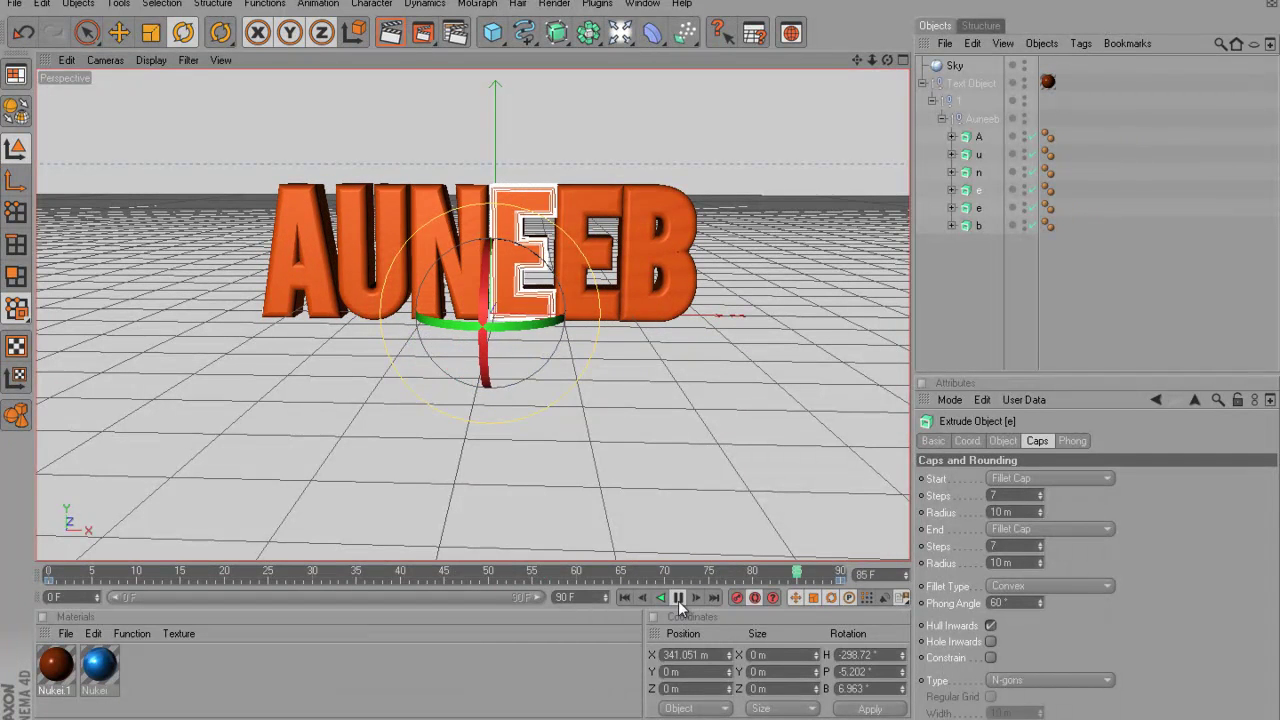
left_click(679, 598)
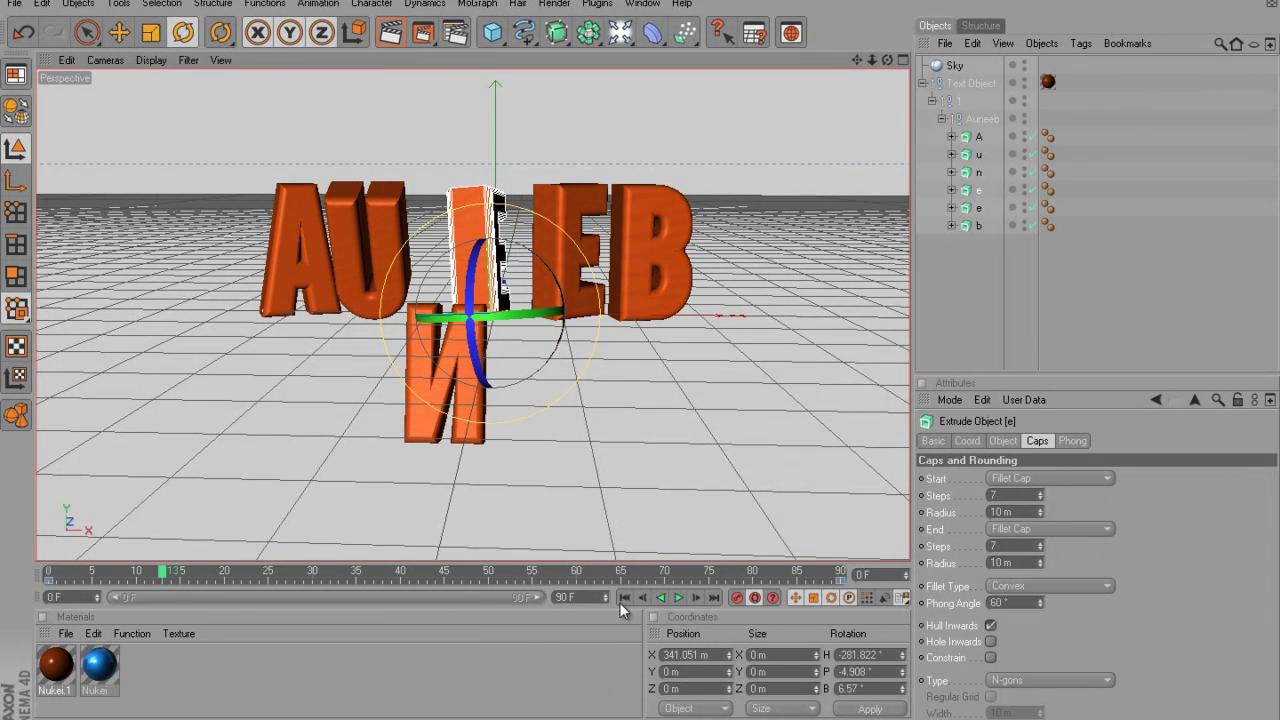
left_click(622, 599)
- Add a Camera object, view through it, and dolly out and pan to frame the letters
left_click(620, 32)
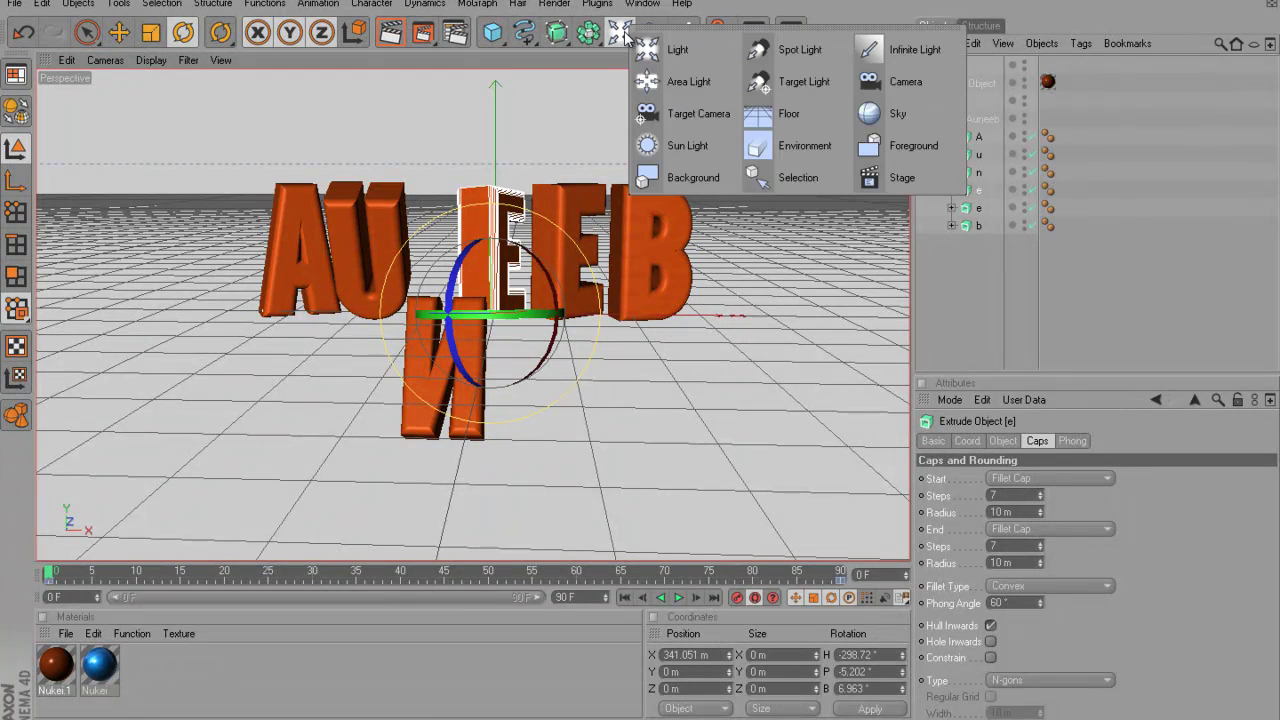
left_click(928, 82)
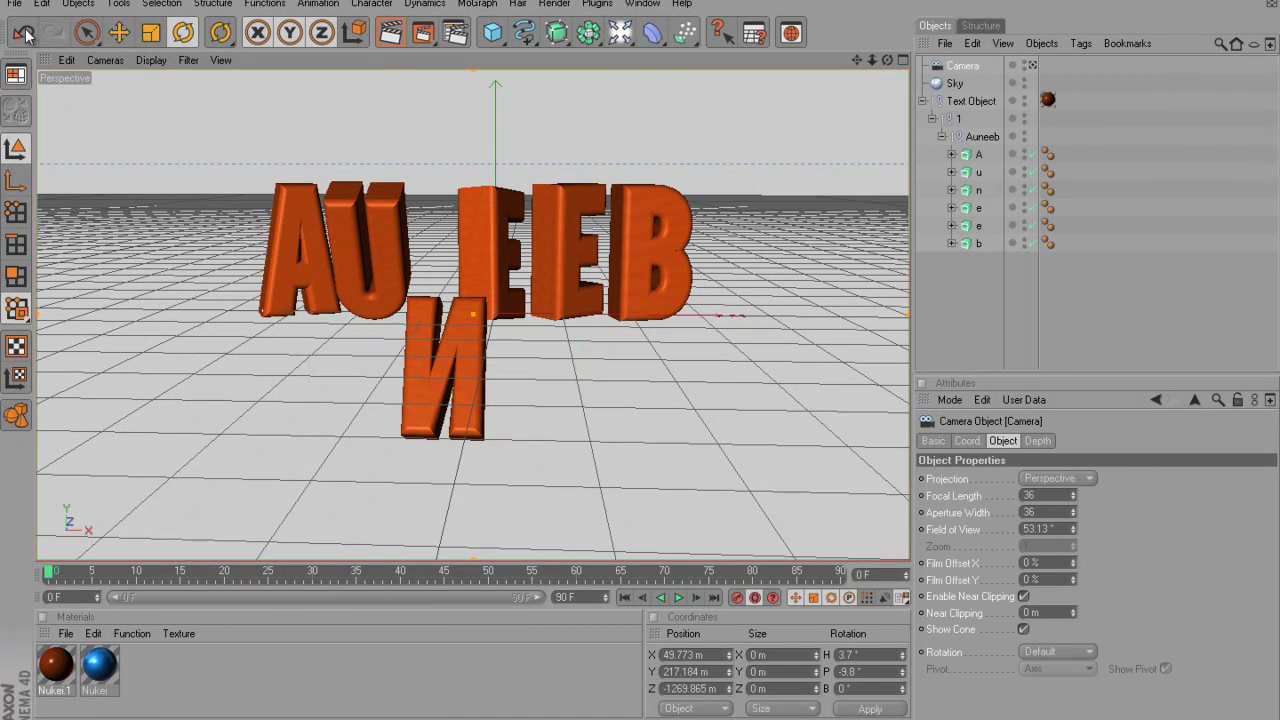
left_click(105, 60)
mouse_move(150, 86)
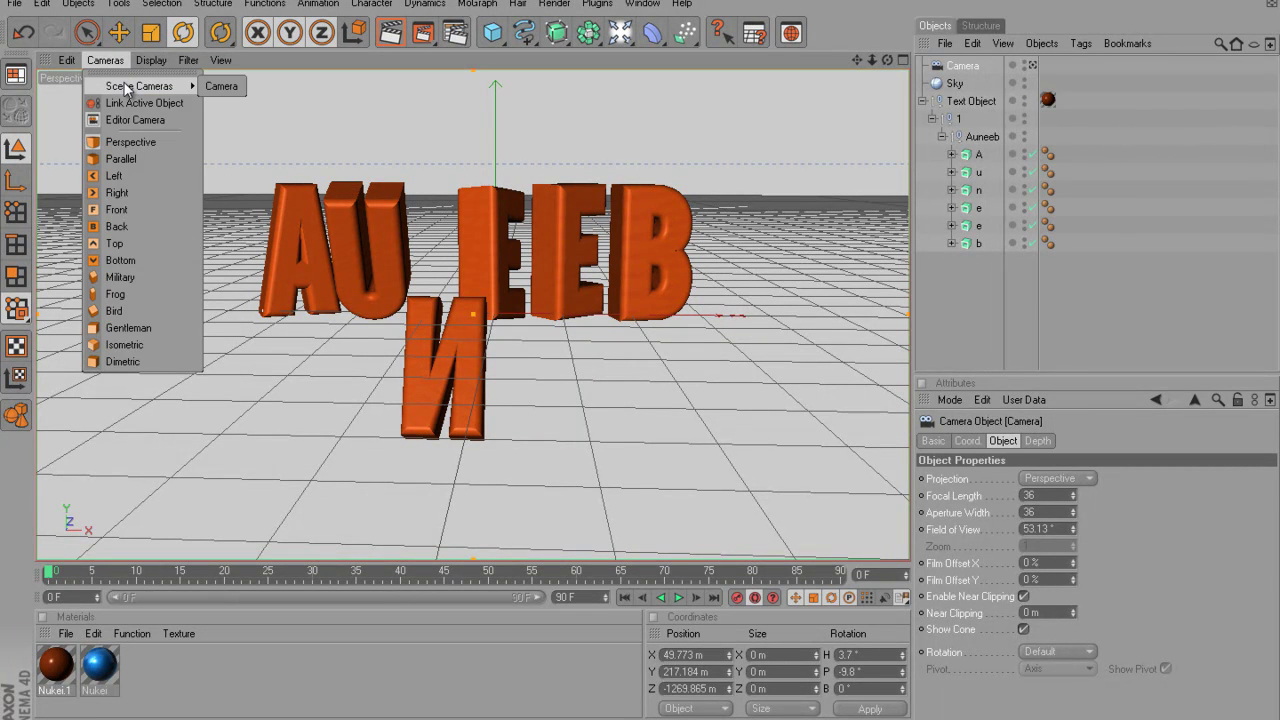
left_click(220, 87)
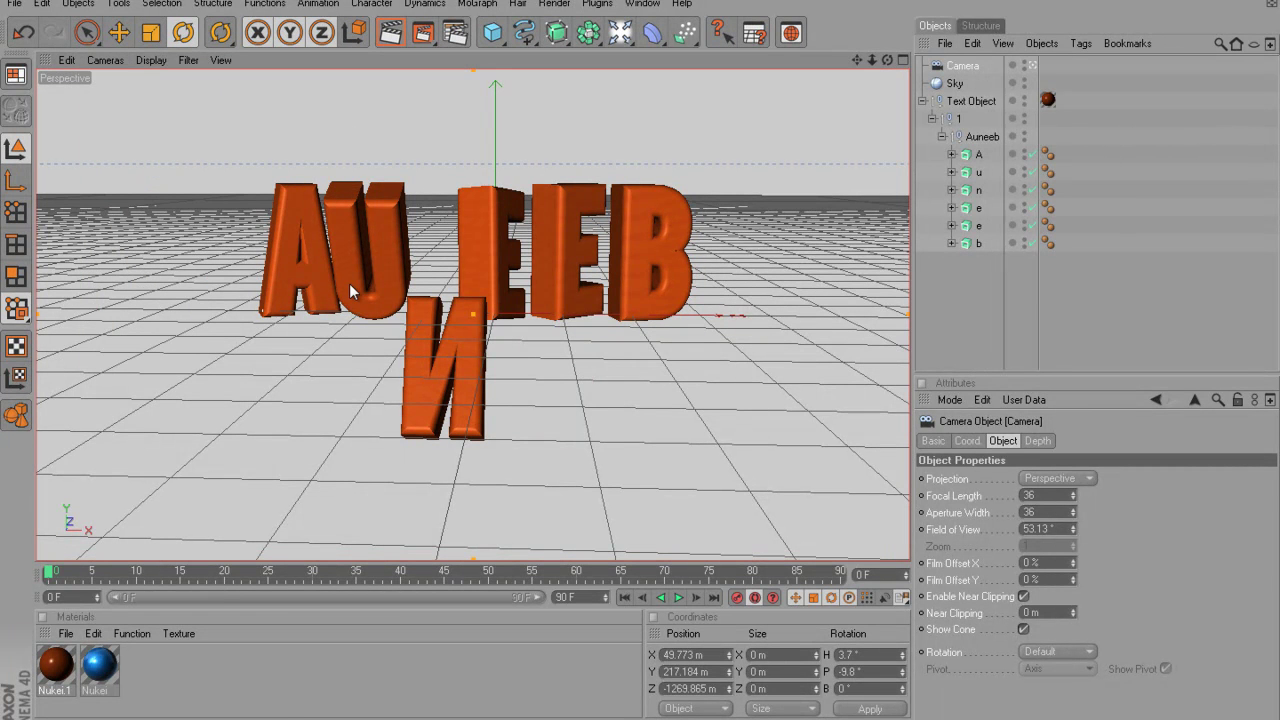
scroll(349, 283, "down", 10)
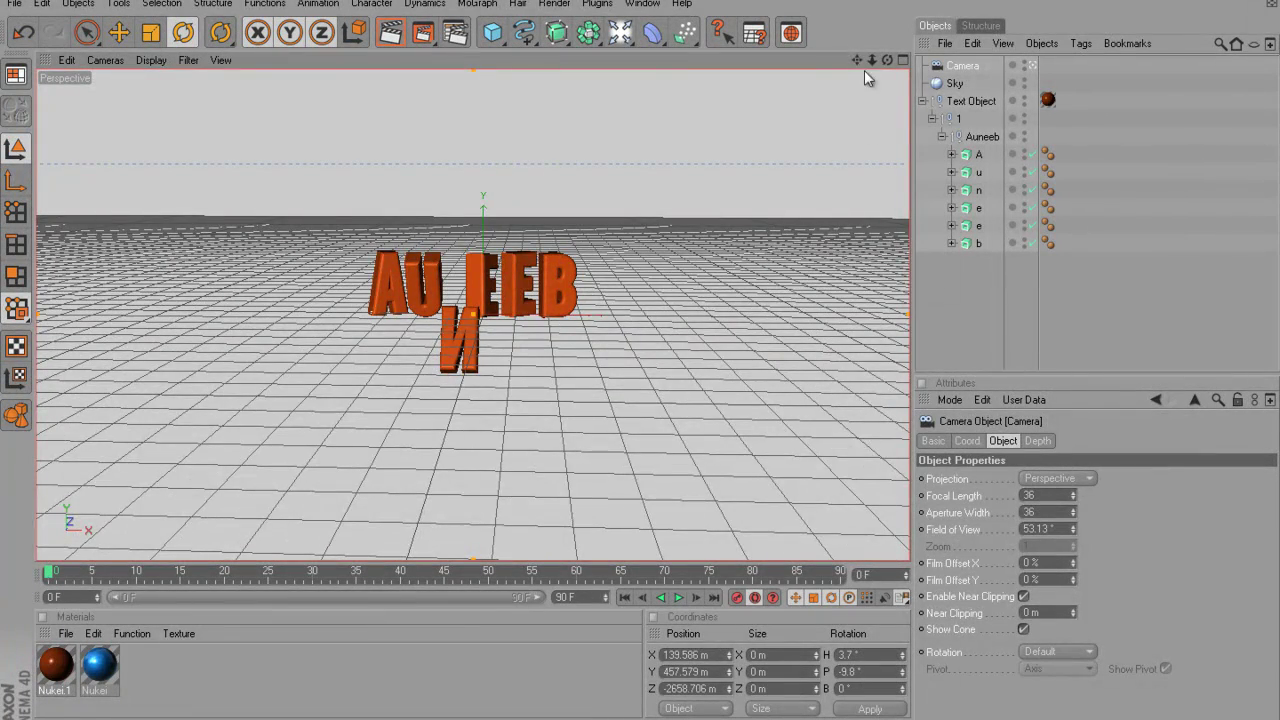
middle_click_drag(641, 356, 640, 355, "alt")
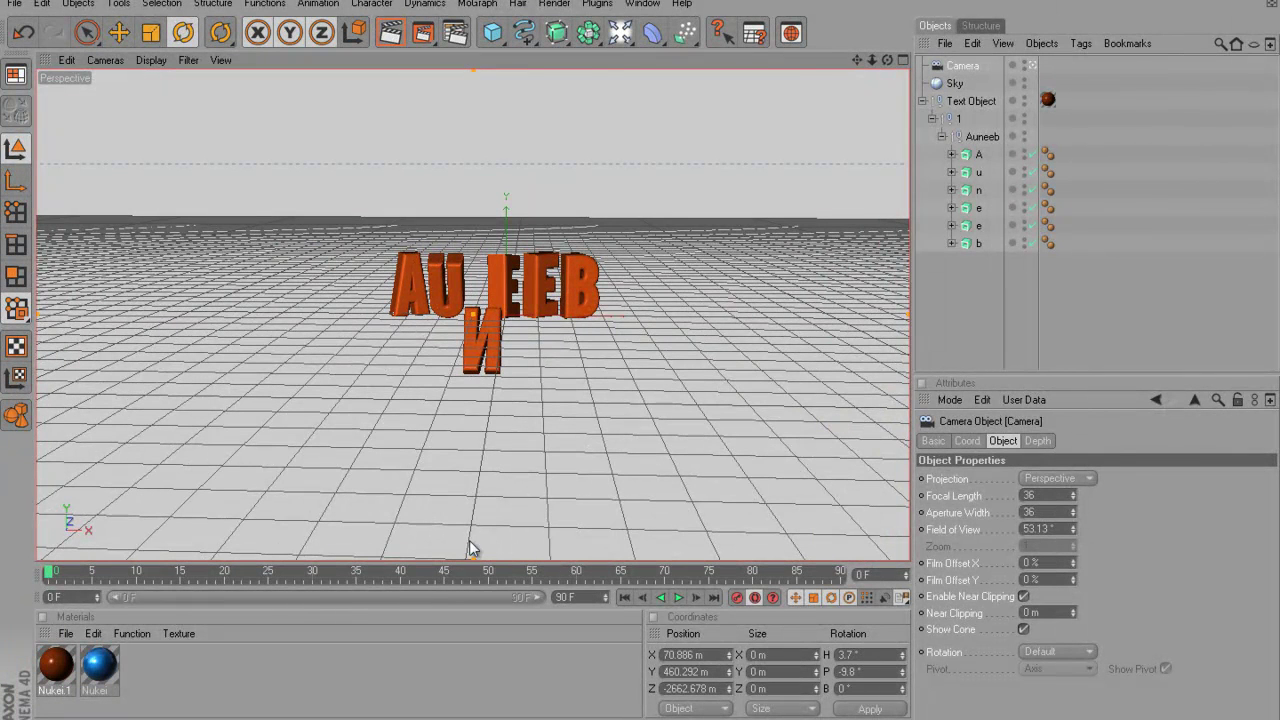
- Keyframe the camera at frame 0, then autokey it closer to the text at frame 30
left_click(734, 598)
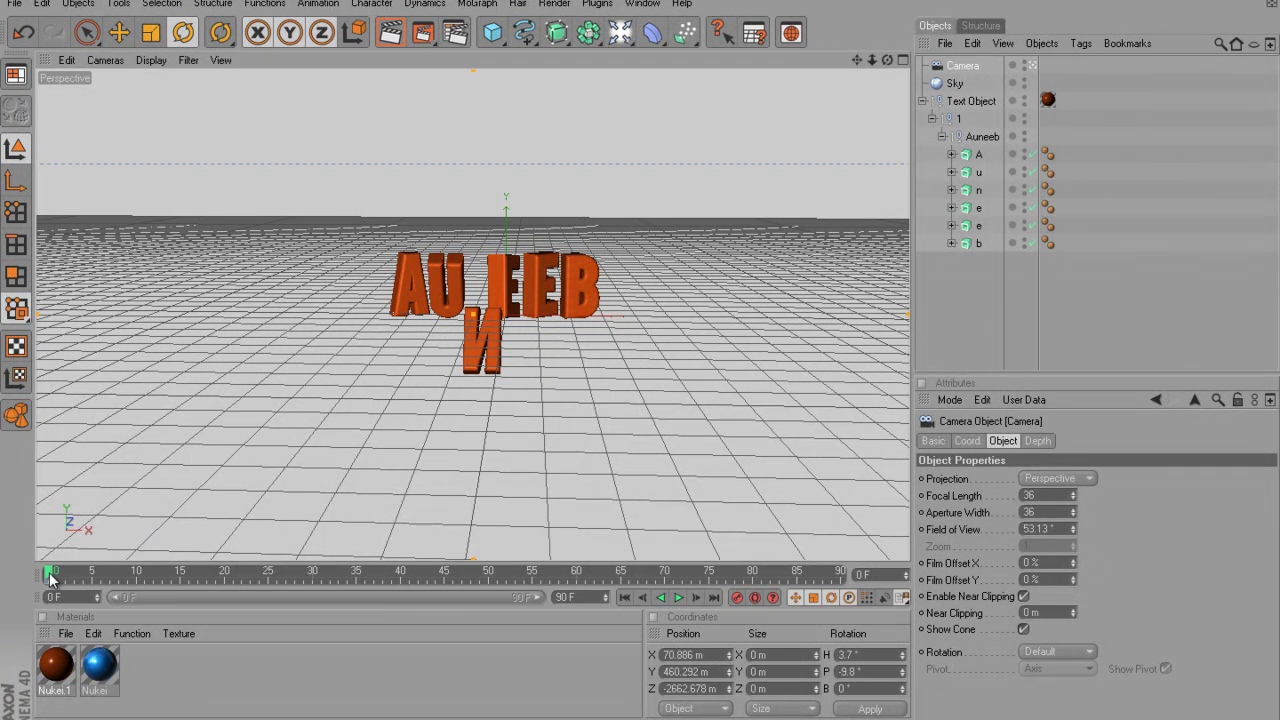
left_click_drag(50, 578, 314, 571)
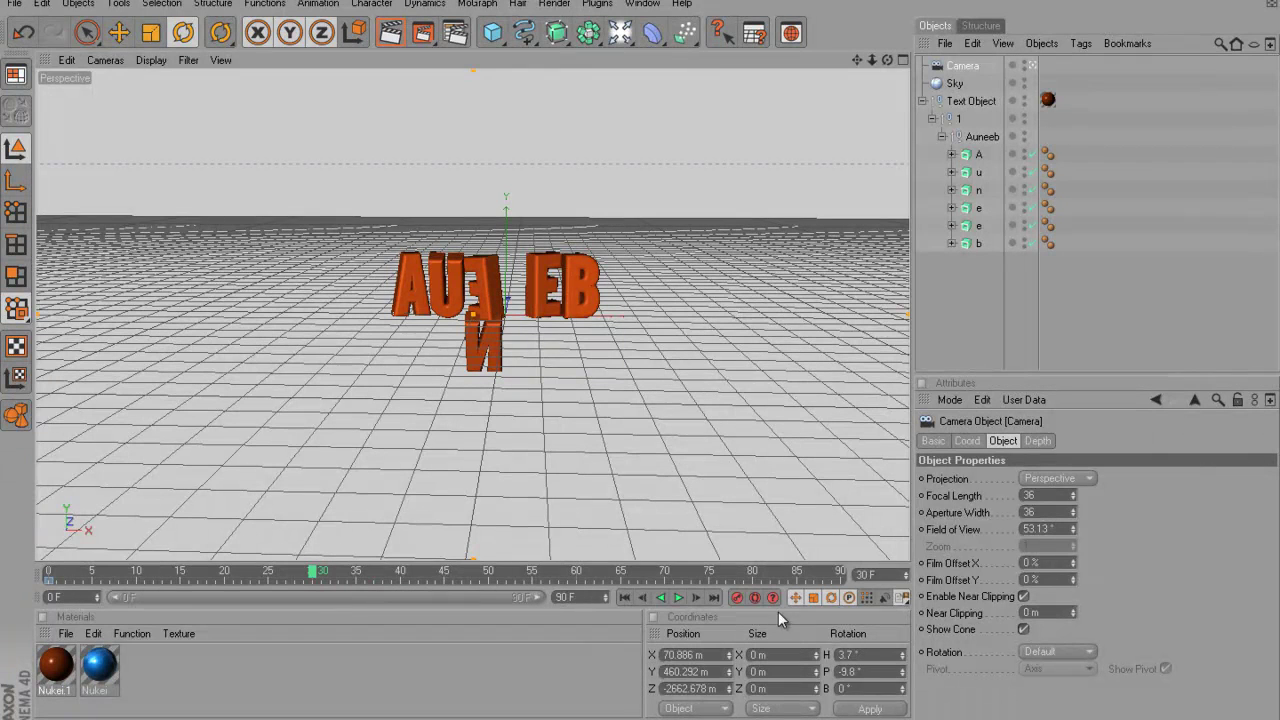
left_click(755, 598)
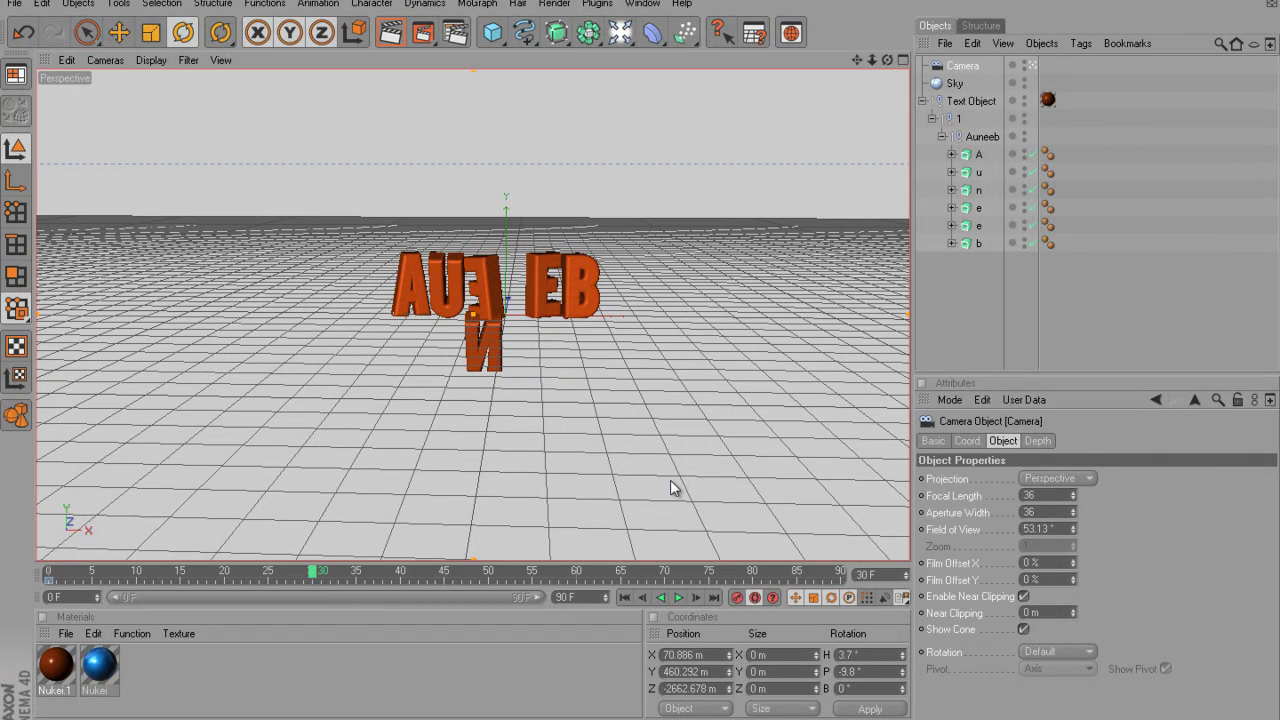
mouse_move(871, 59)
left_mouse_down()
mouse_move(643, 334)
mouse_move(643, 171)
mouse_move(651, 314)
mouse_move(632, 283)
mouse_move(620, 106)
mouse_move(623, 274)
mouse_move(651, 297)
mouse_move(640, 210)
mouse_move(629, 211)
mouse_move(631, 100)
mouse_move(642, 355)
mouse_move(634, 336)
mouse_move(870, 62)
left_mouse_up()
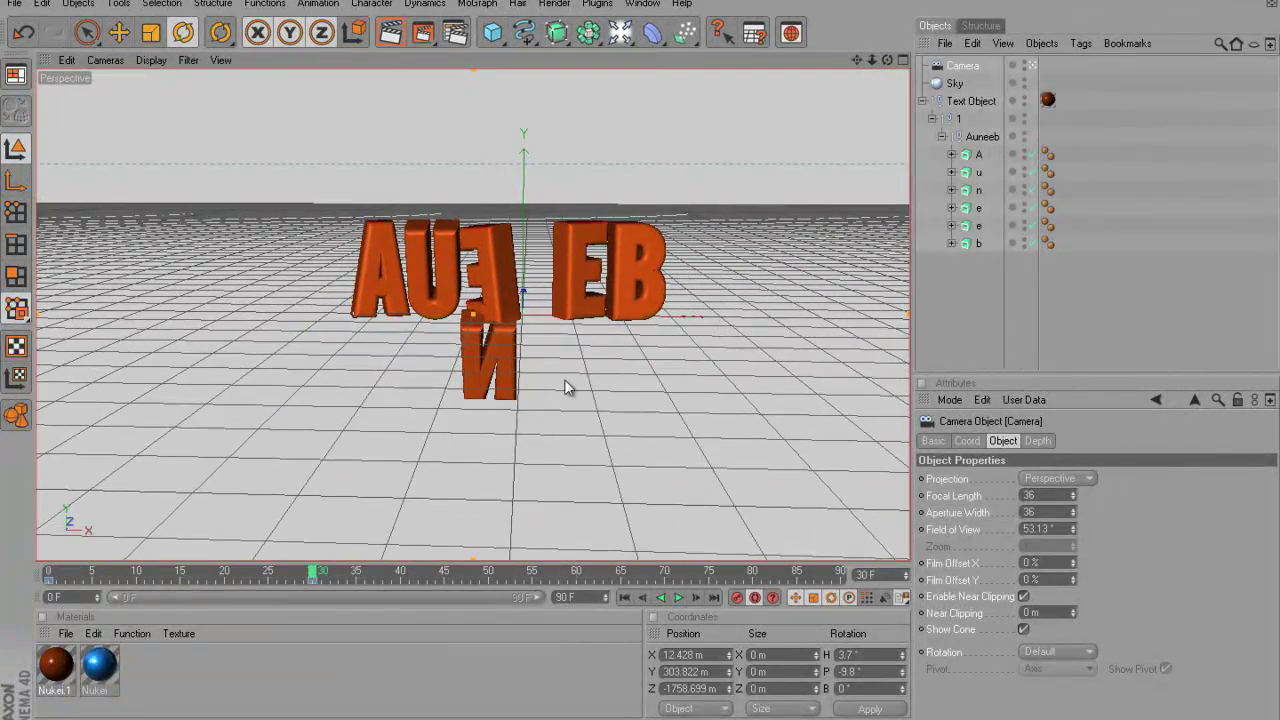
left_click_drag(291, 579, 48, 576)
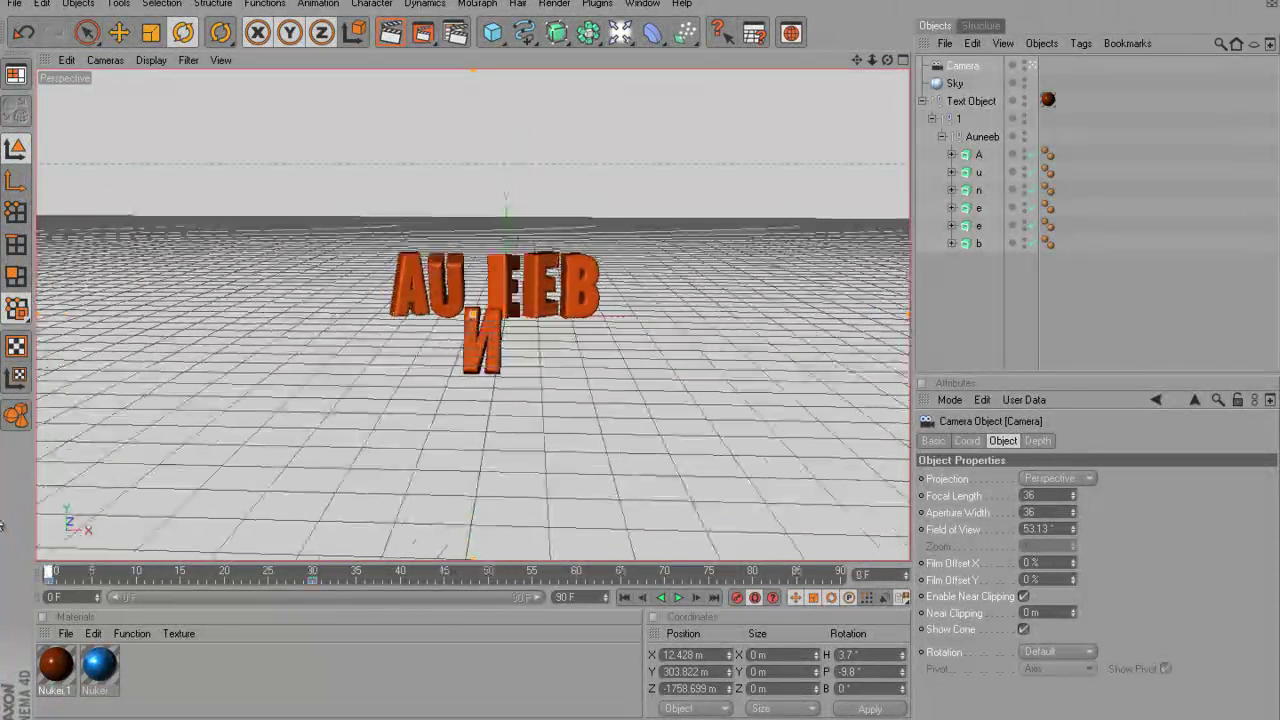
- Play back the camera push-in, then render the camera view at frame 90
left_click(679, 598)
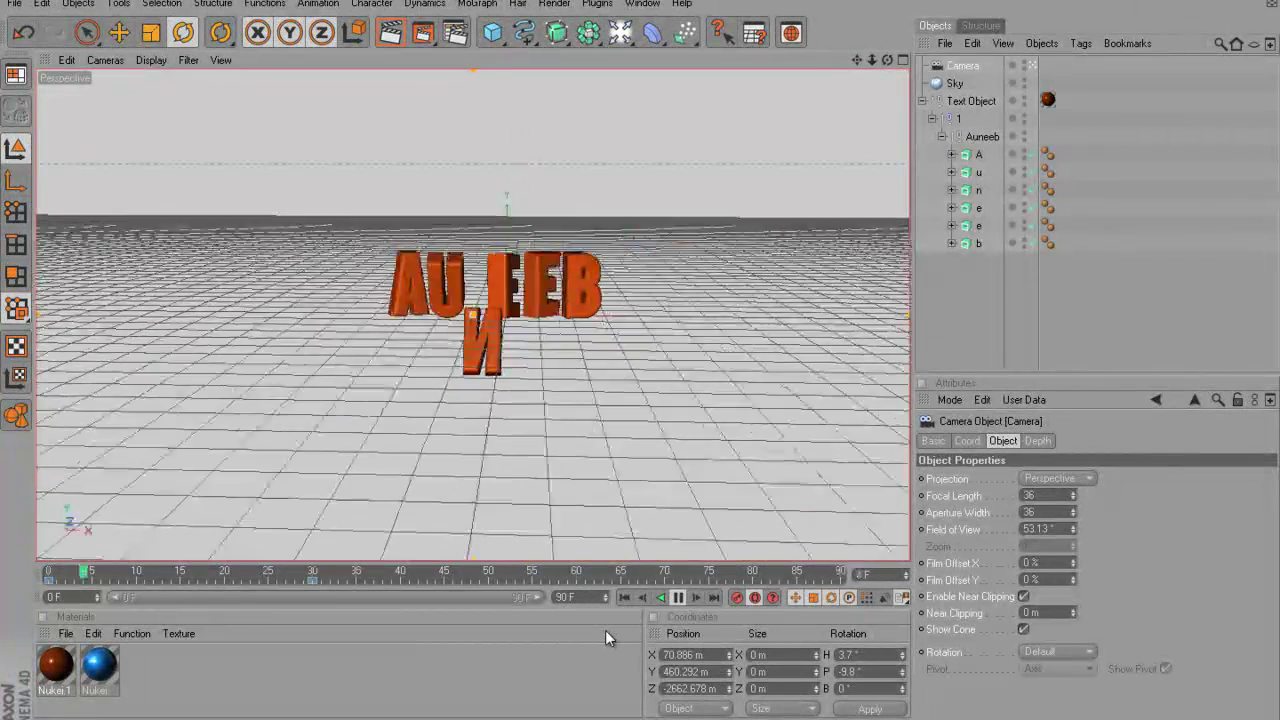
left_click(679, 598)
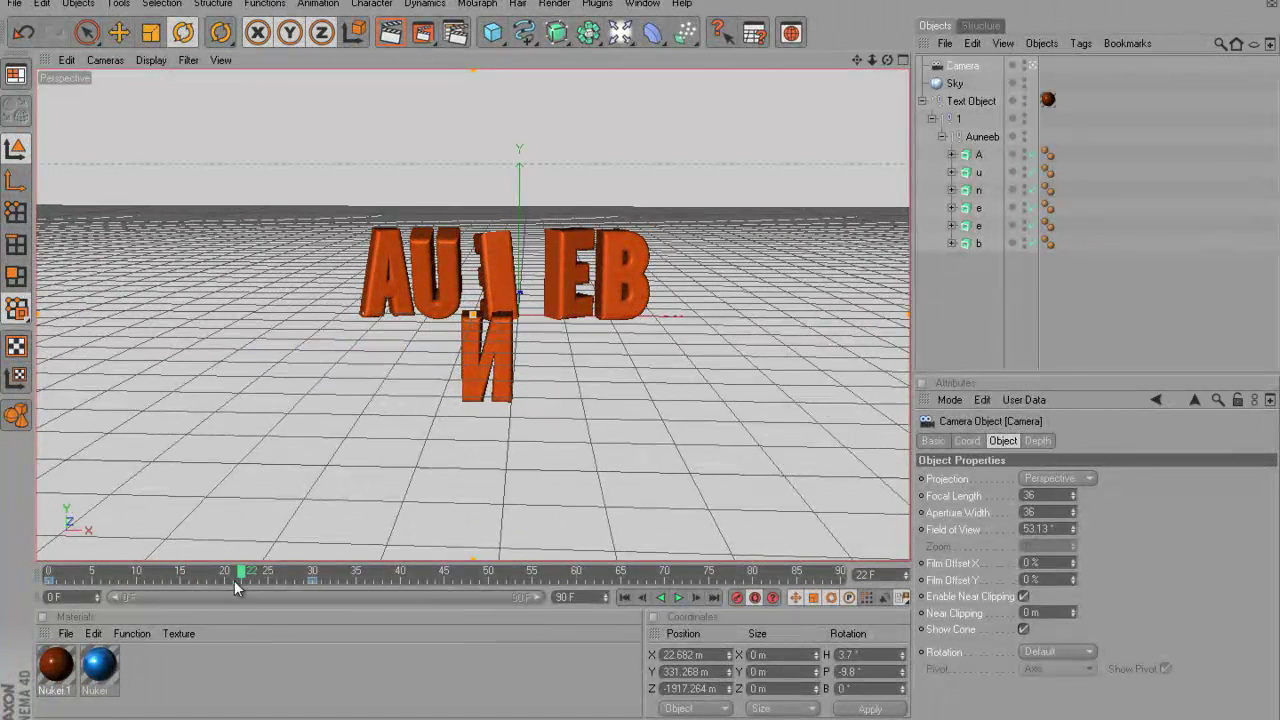
left_click_drag(240, 574, 840, 574)
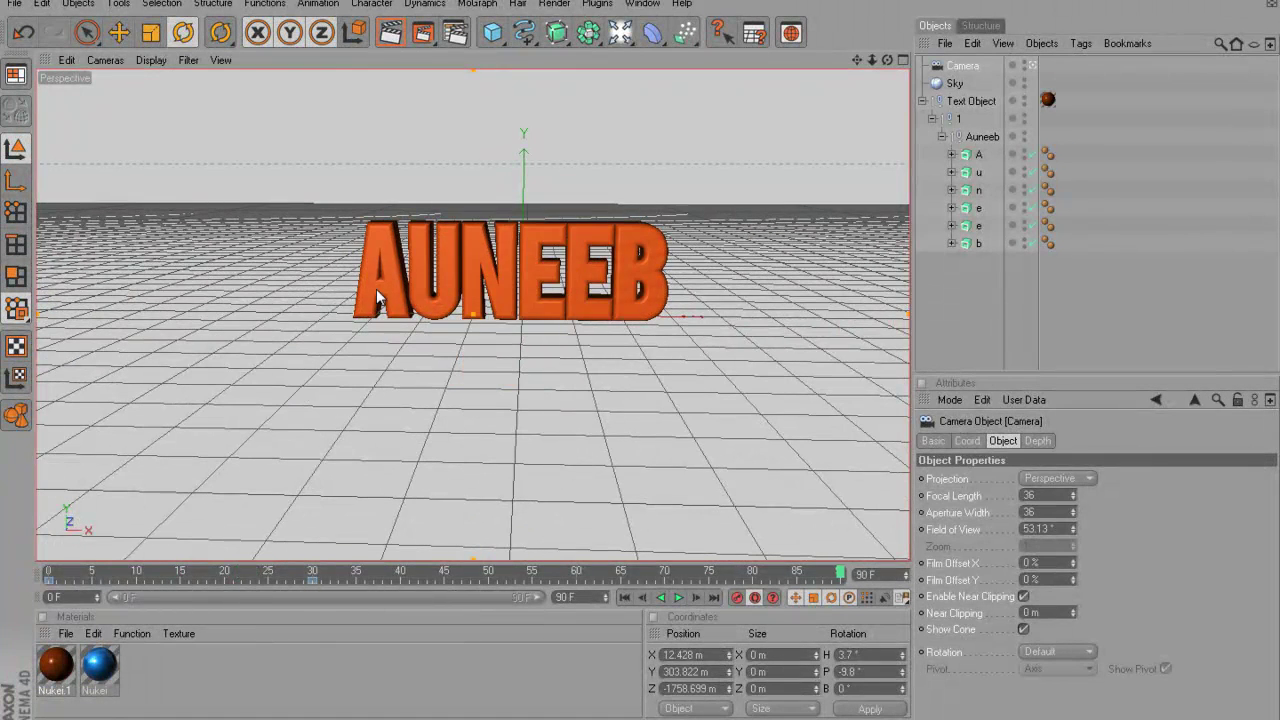
left_click(390, 33)
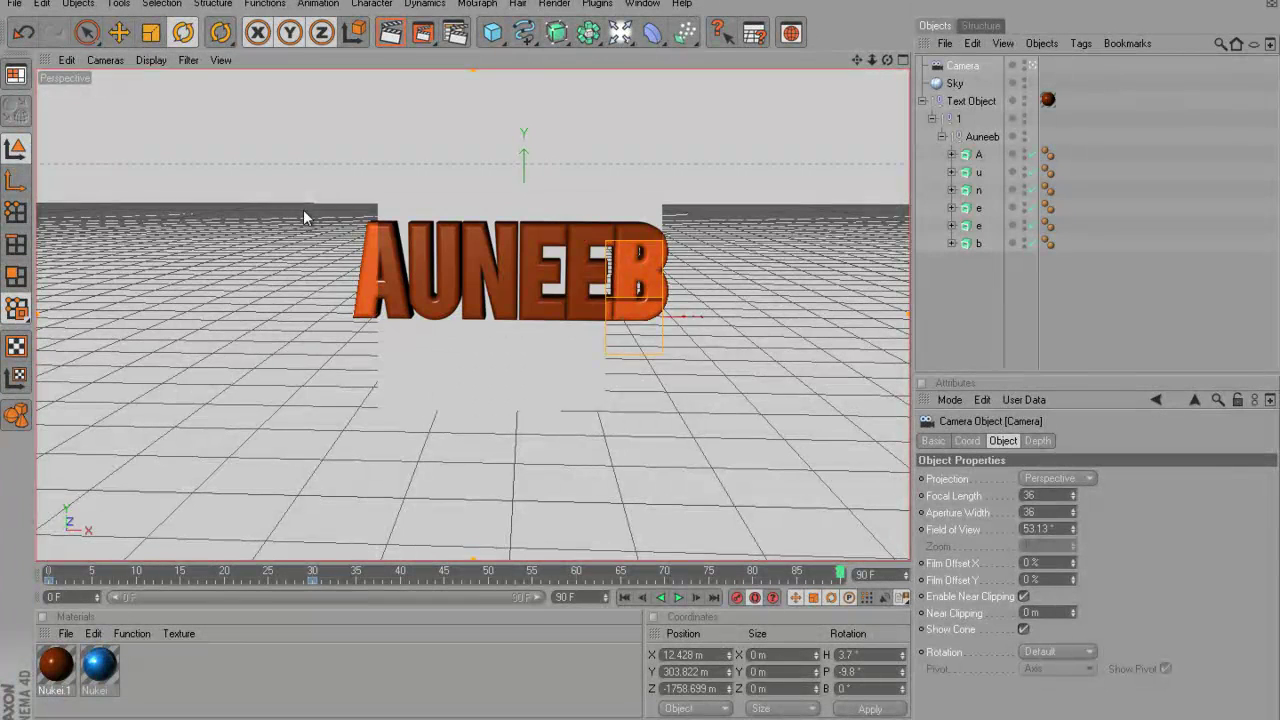